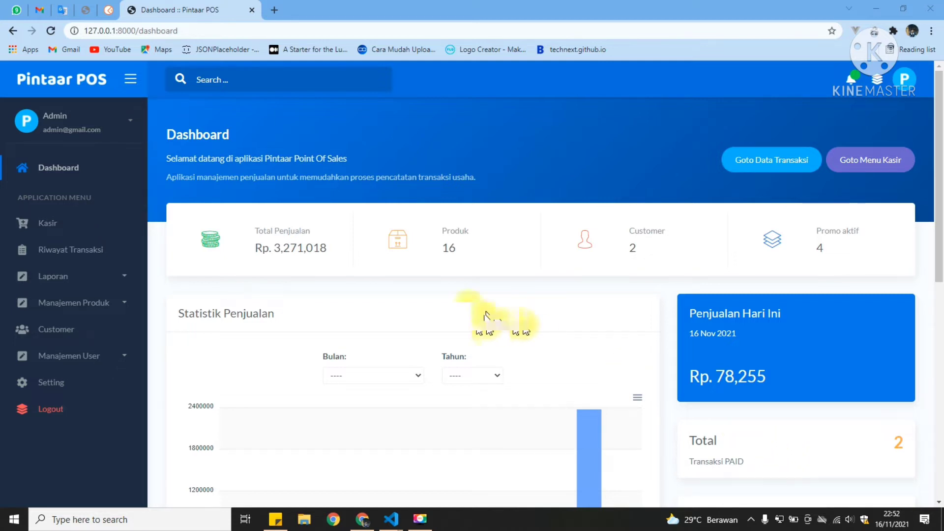
- Open the Pemasukan & Pengeluaran report page
left_click(105, 276)
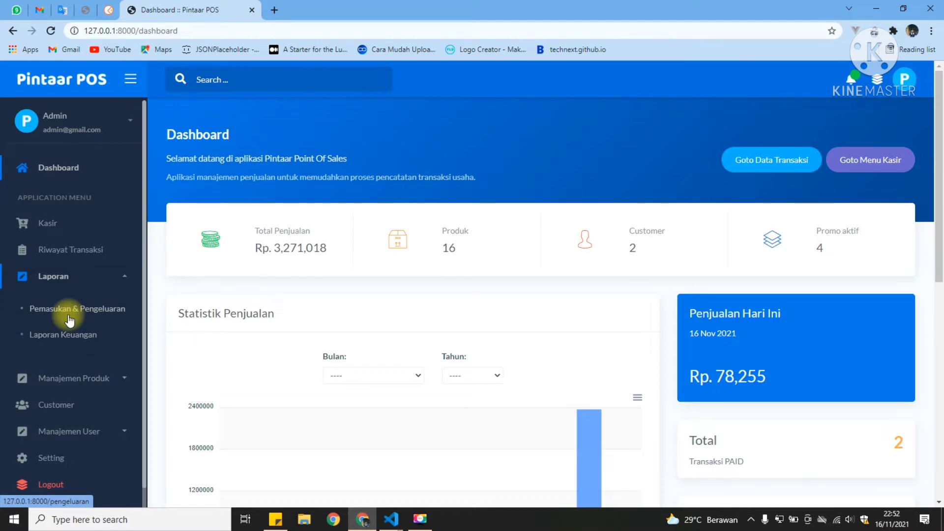
left_click(94, 309)
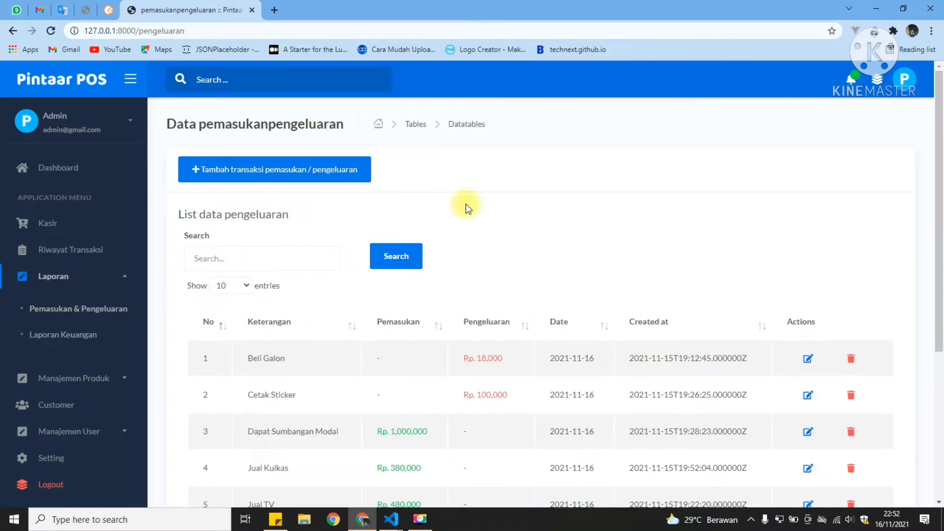
- Examine the listed transactions, comparing their descriptions with the Pemasukan and Pengeluaran amounts
scroll(465, 204, "down", 4)
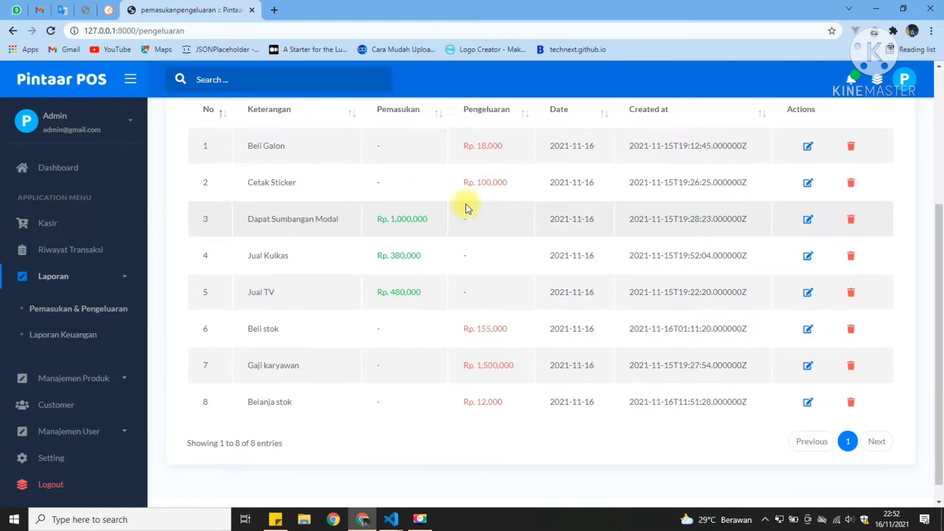
scroll(465, 204, "up", 1)
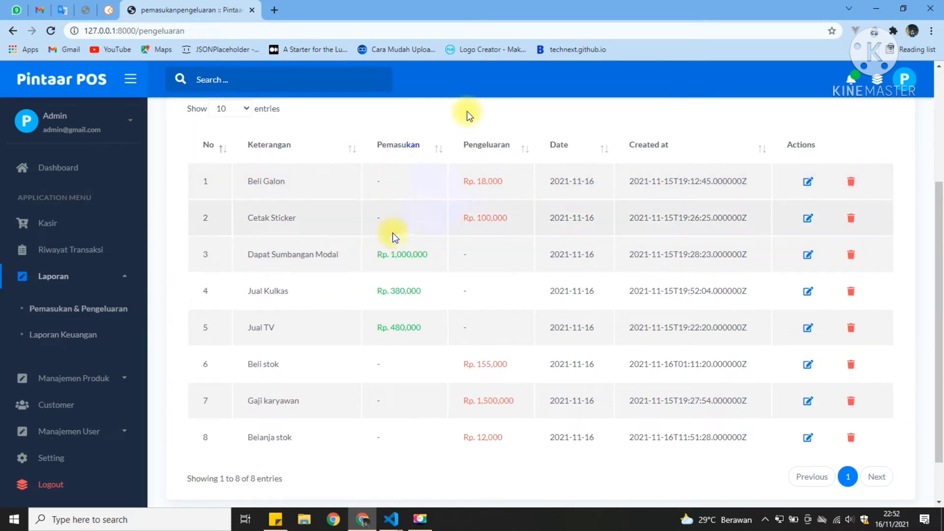
left_click_drag(376, 254, 412, 253)
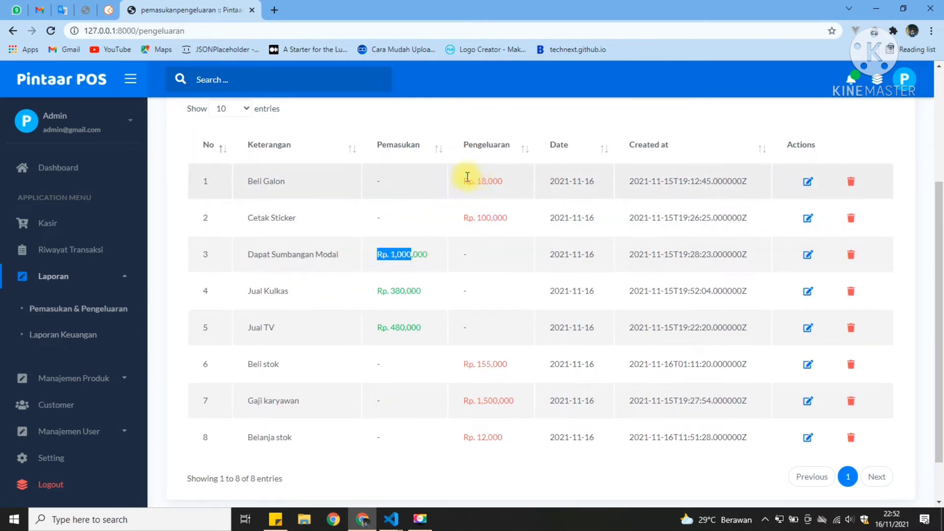
left_click_drag(467, 178, 497, 179)
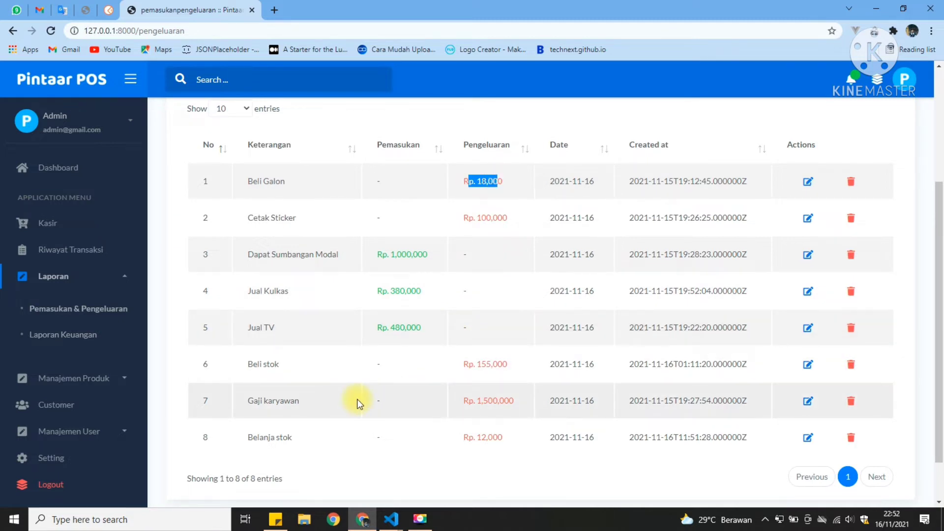
left_click_drag(247, 399, 302, 398)
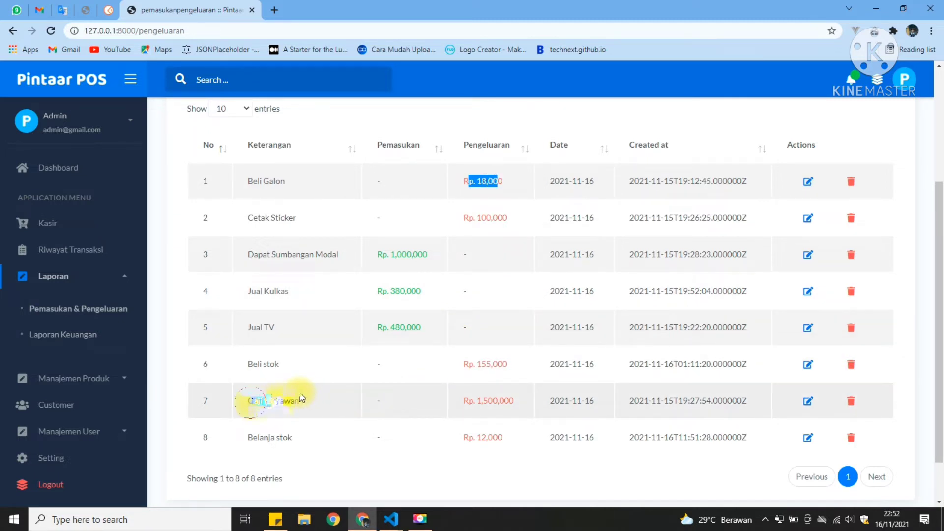
left_click(293, 419)
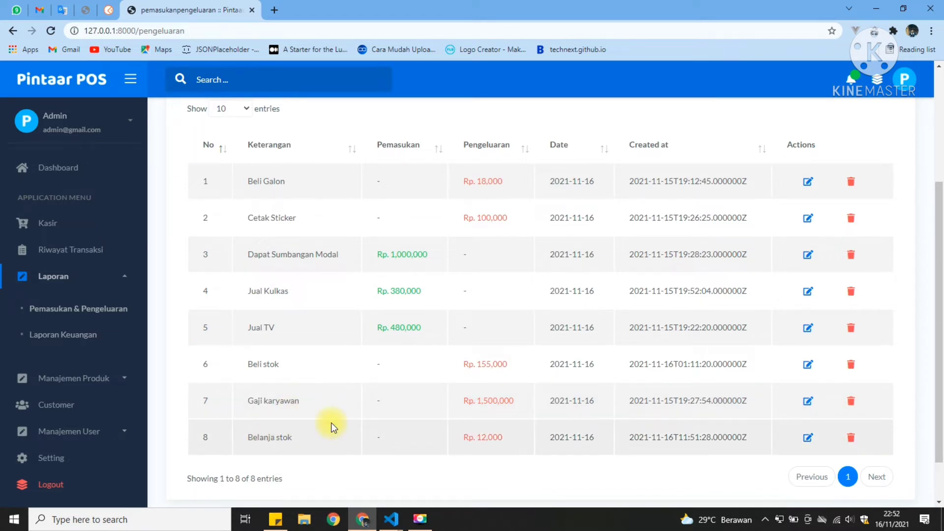
scroll(332, 426, "up", 2)
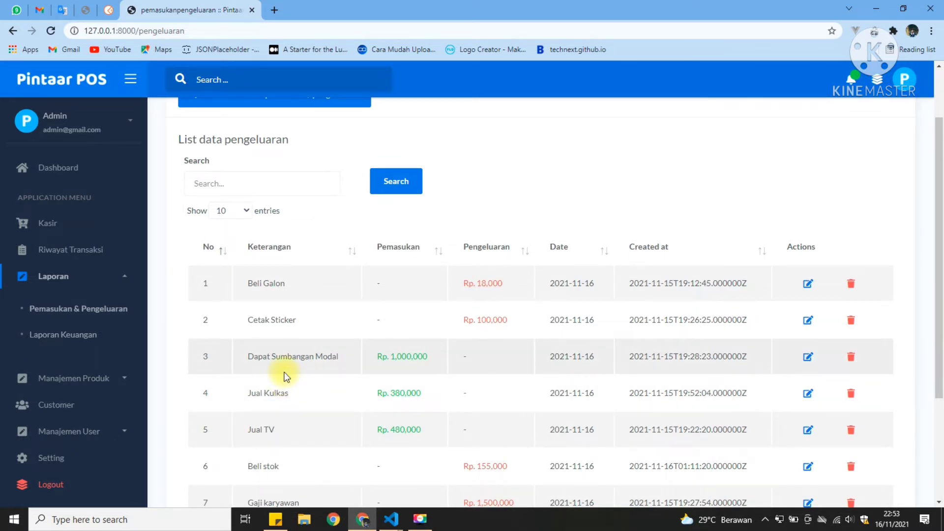
left_click_drag(271, 358, 341, 370)
left_click(341, 371)
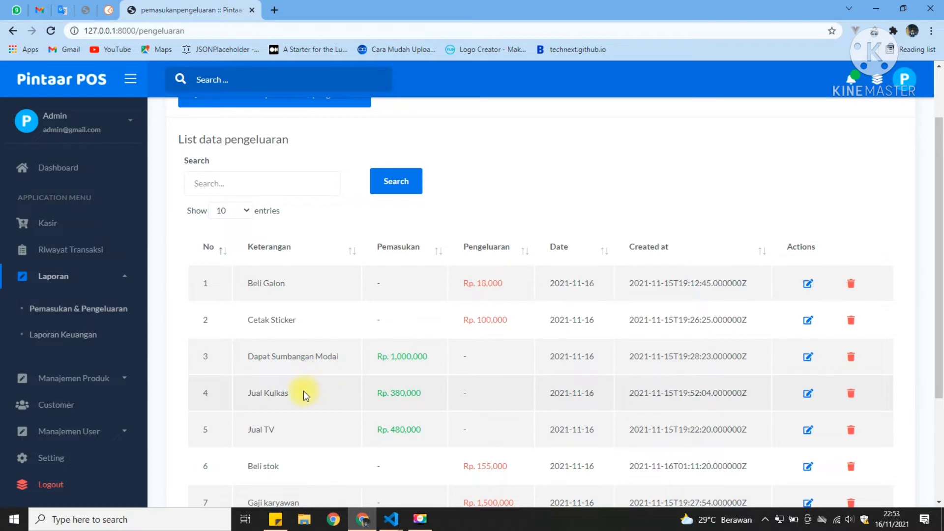
left_click(302, 392)
triple_click(324, 392)
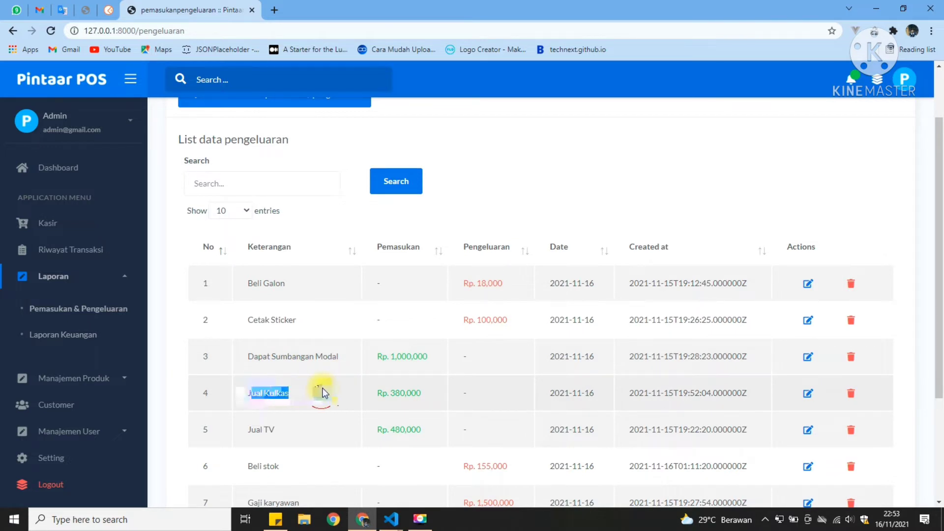
left_click(332, 393)
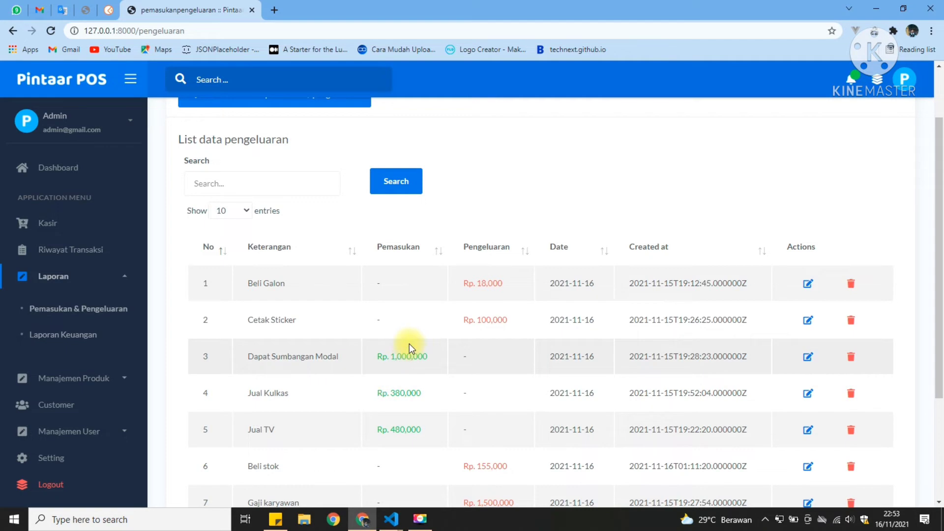
- Start a new Pemasukan transaction with a nominal of 100000
scroll(409, 344, "up", 2)
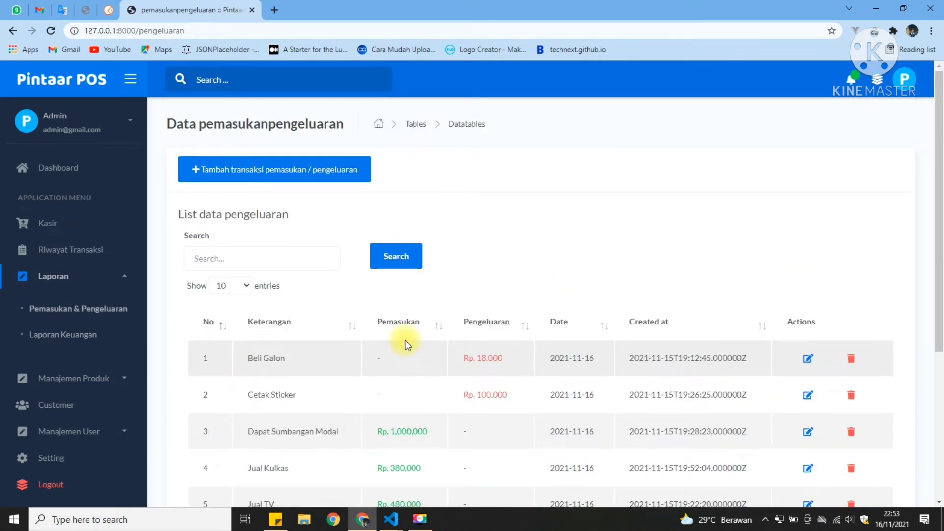
left_click(303, 169)
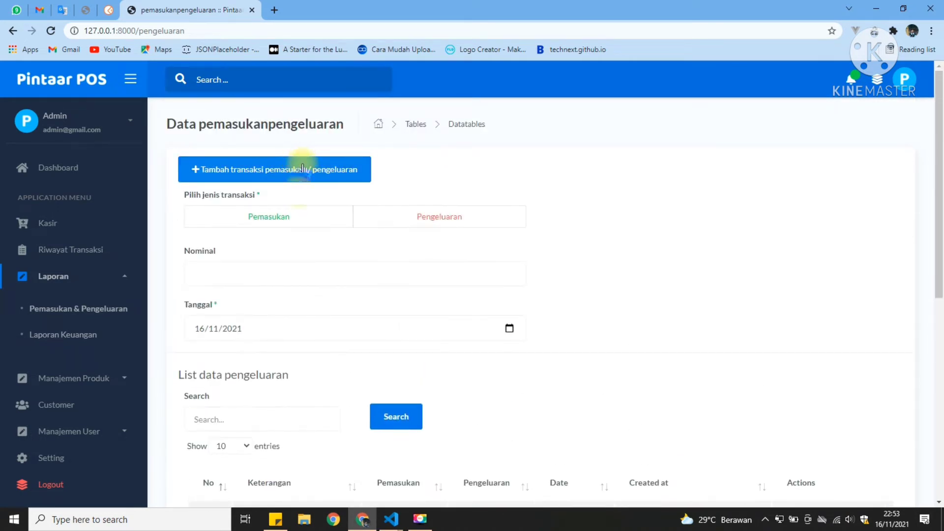
left_click(289, 217)
left_click(268, 275)
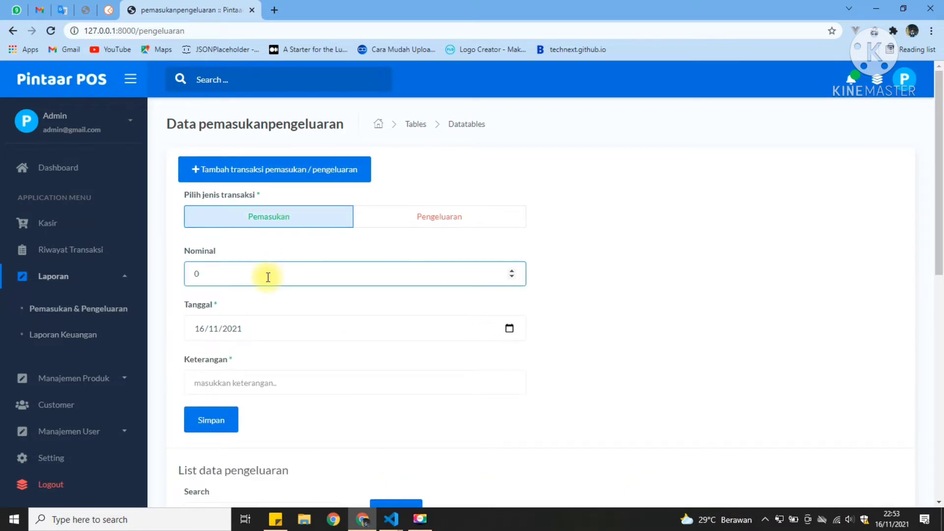
key("BackSpace")
type("100000")
left_click(267, 326)
- Enter "Pemasukan tambahan" as the transaction's Keterangan and save the new transaction
left_click(249, 389)
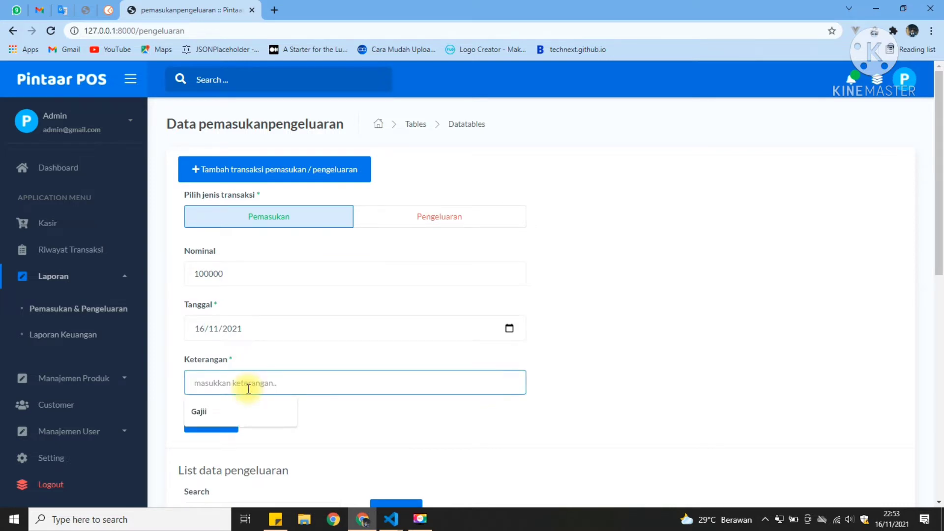
type("Pemasukan tamba")
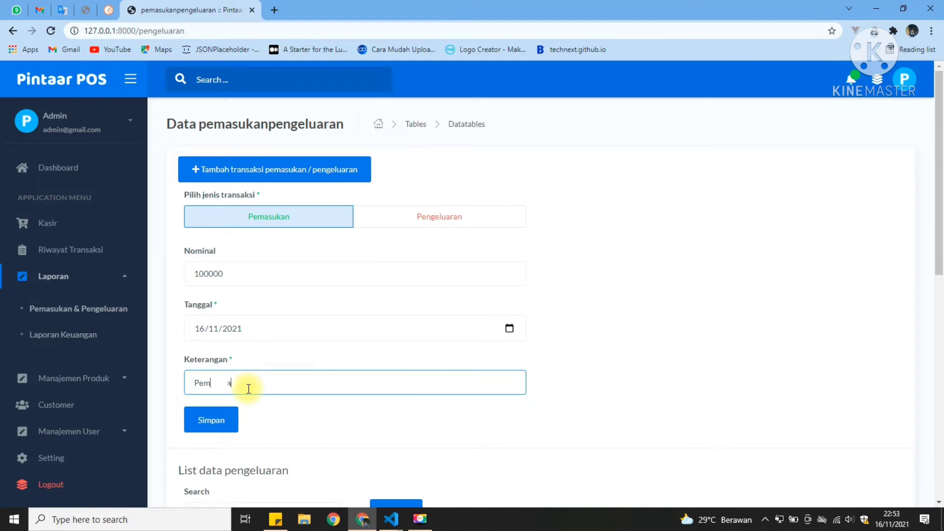
type("hna")
key("BackSpace")
key("BackSpace")
type("n")
left_click(207, 421)
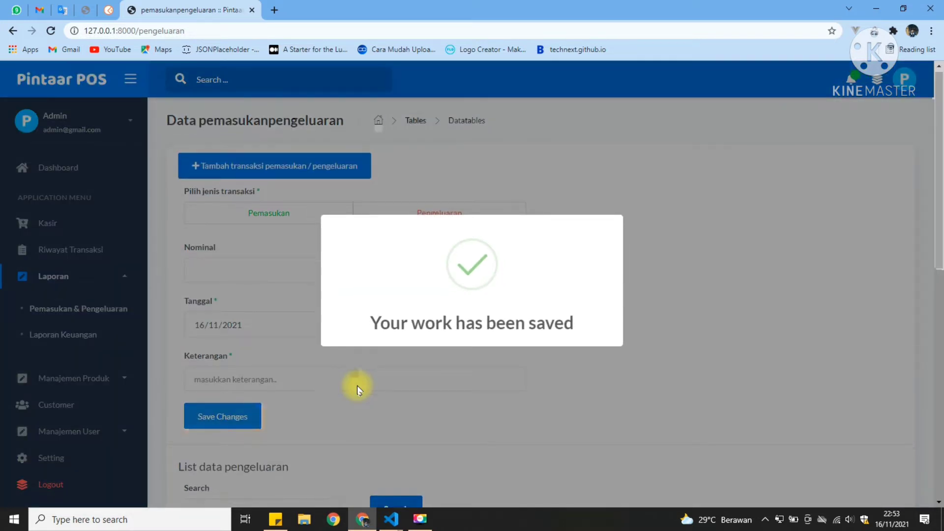
- Check the description and income amount of the new Pemasukan tambahan entry in the list
scroll(357, 386, "down", 10)
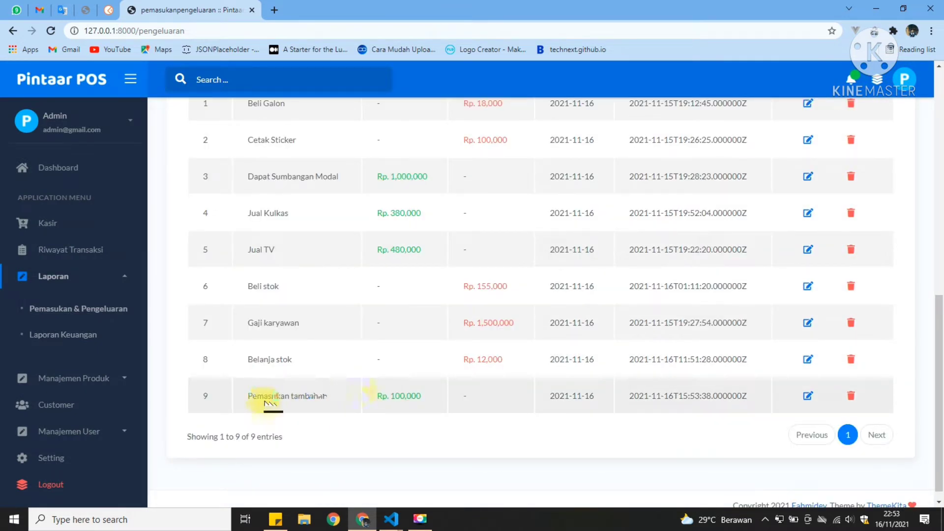
left_click_drag(257, 398, 429, 406)
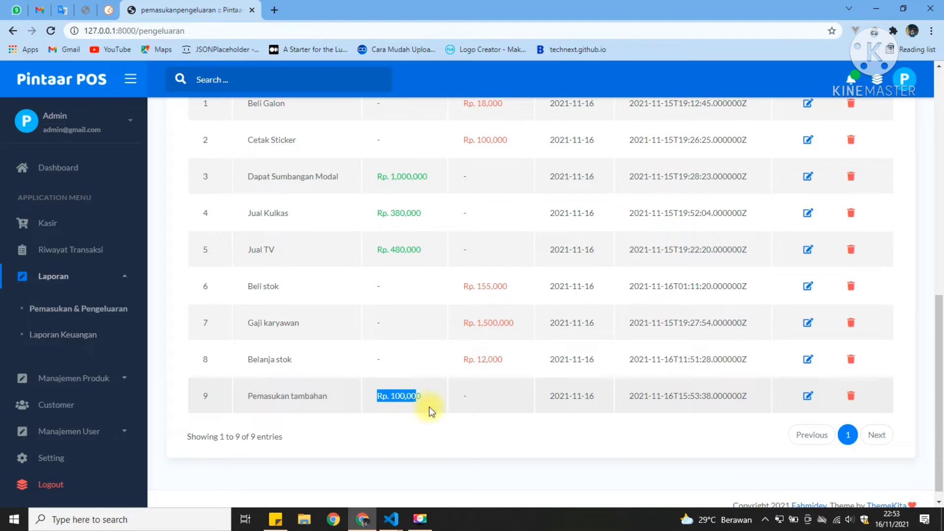
left_click(710, 444)
- Edit the Pemasukan tambahan transaction, set its nominal to 200000 and save the change
scroll(621, 331, "up", 10)
scroll(621, 331, "down", 10)
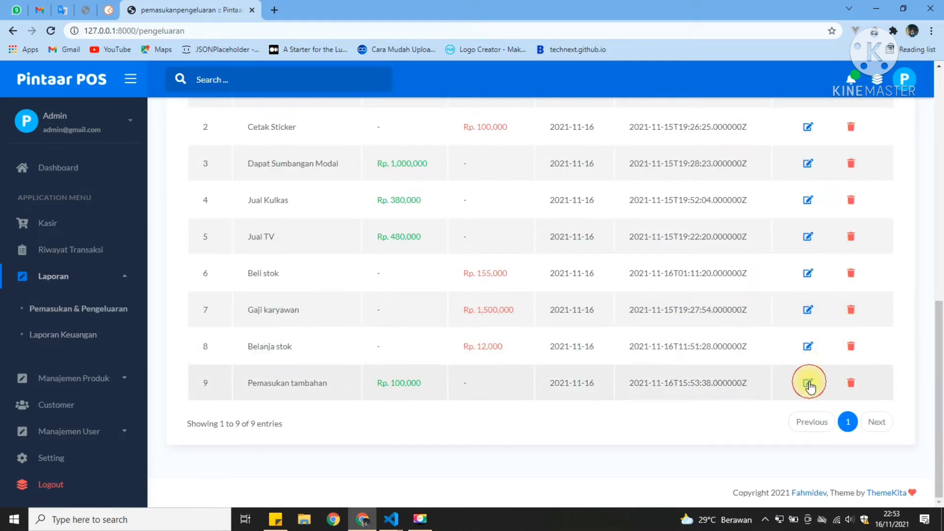
scroll(555, 316, "up", 1)
scroll(555, 316, "up", 10)
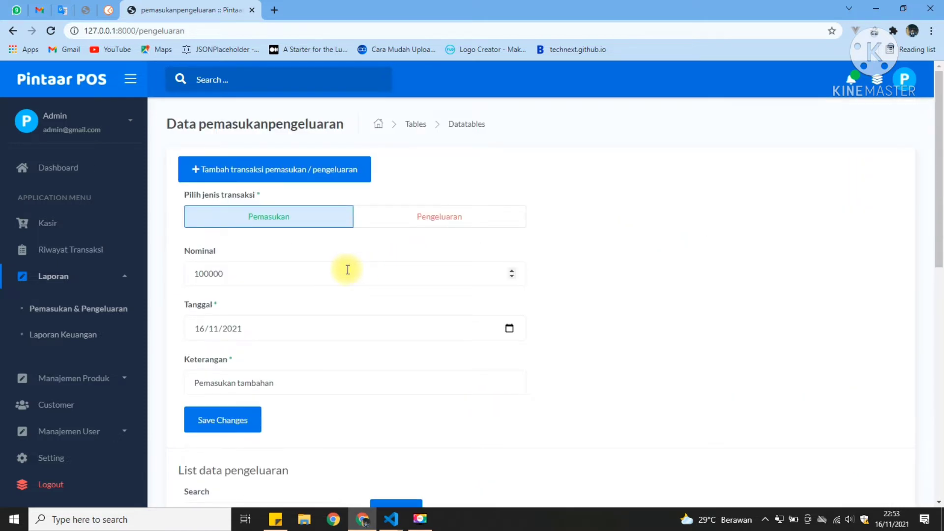
left_click(348, 270)
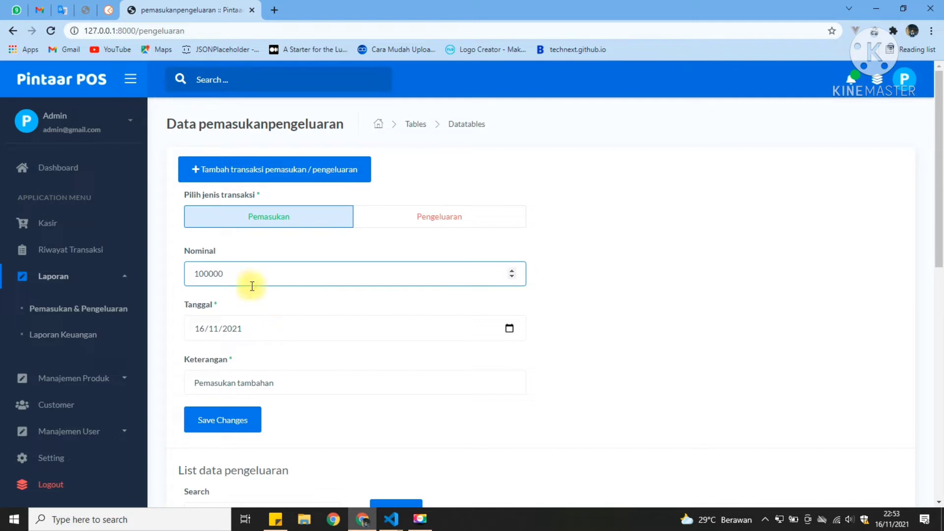
key("BackSpace")
key("BackSpace")
key("BackSpace")
key("BackSpace")
key("BackSpace")
key("BackSpace")
type("100")
key("BackSpace")
key("BackSpace")
key("BackSpace")
type("200000")
left_click(244, 418)
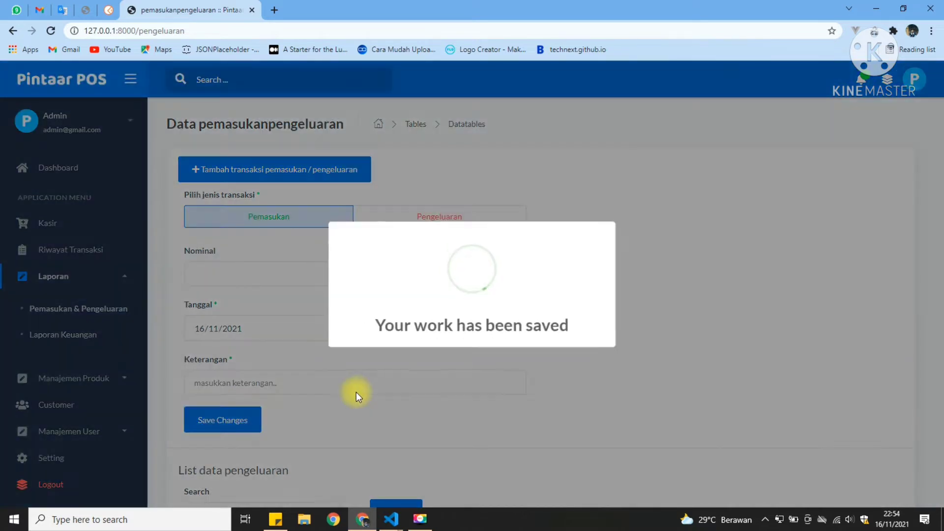
- Check the edited amount of the Pemasukan tambahan entry in the transaction list
scroll(376, 403, "down", 5)
scroll(377, 402, "down", 5)
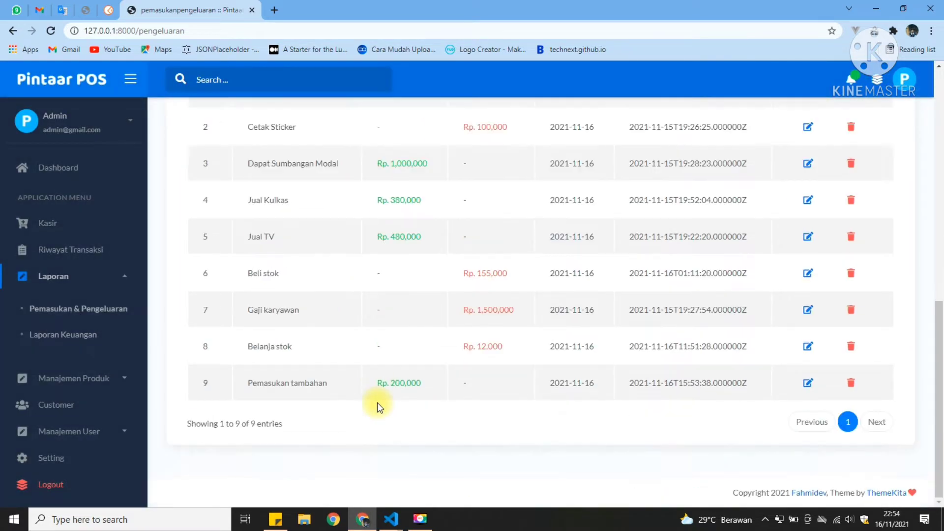
triple_click(376, 388)
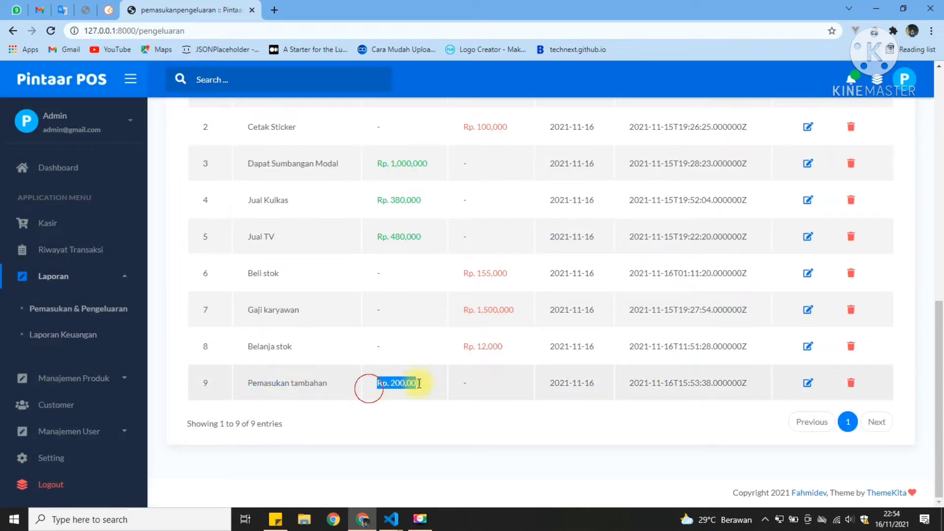
- Switch the transaction type to Pengeluaran and add Es Teh Manis and Jus Mangga SPesial as purchased products
key("F5")
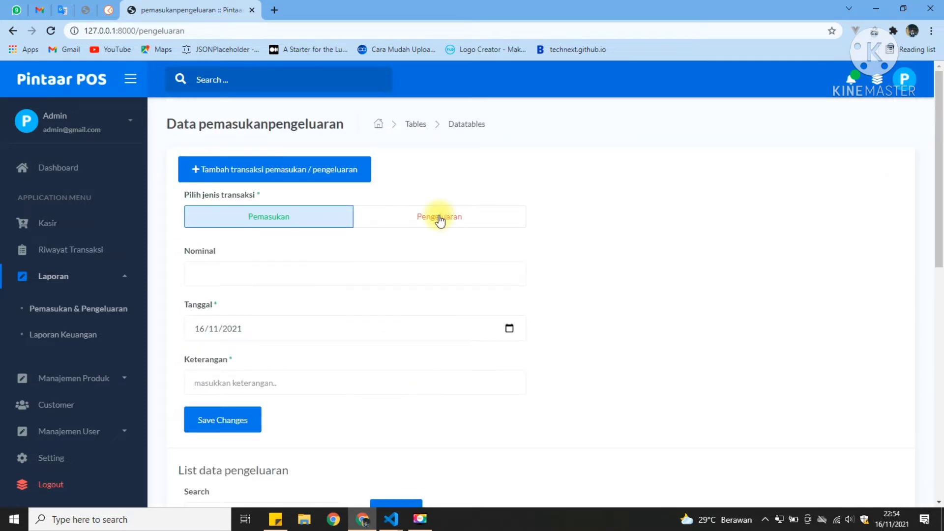
left_click(428, 216)
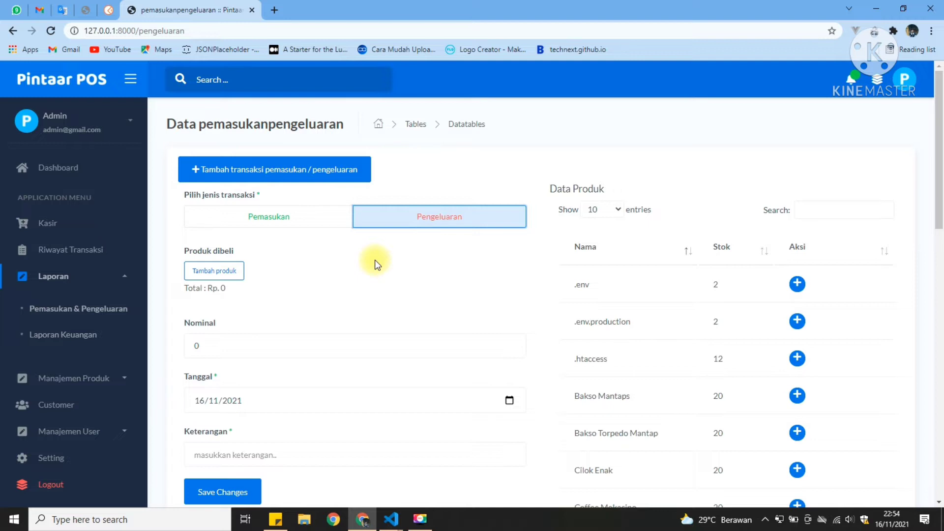
scroll(662, 301, "down", 6)
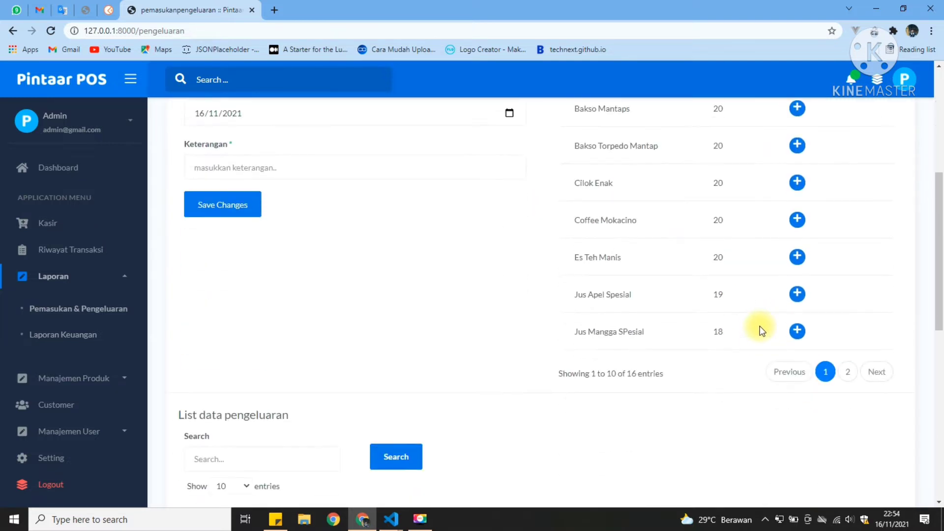
left_click(797, 256)
left_click(797, 261)
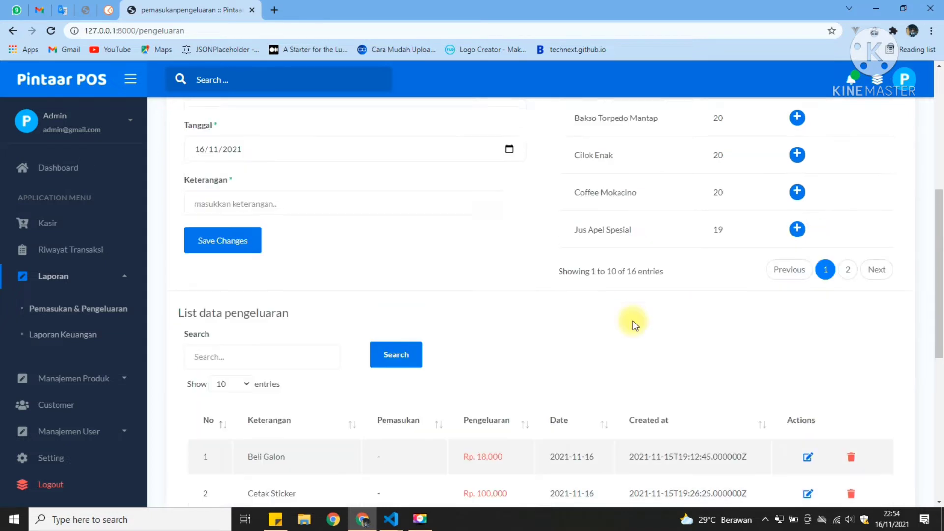
- Set the purchased Es Teh Manis to a price of 1000 per piece and a quantity of 2
scroll(632, 321, "up", 6)
left_click(369, 298)
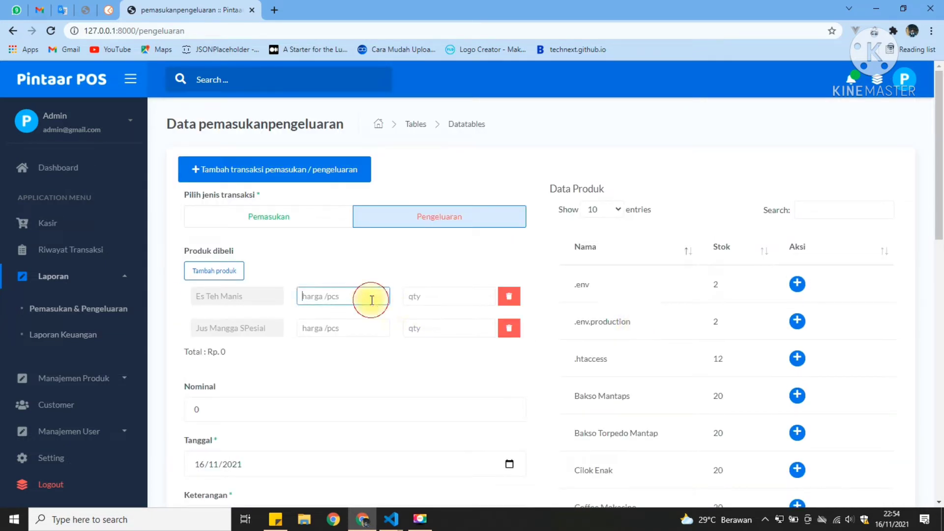
type("1000")
left_click(412, 301)
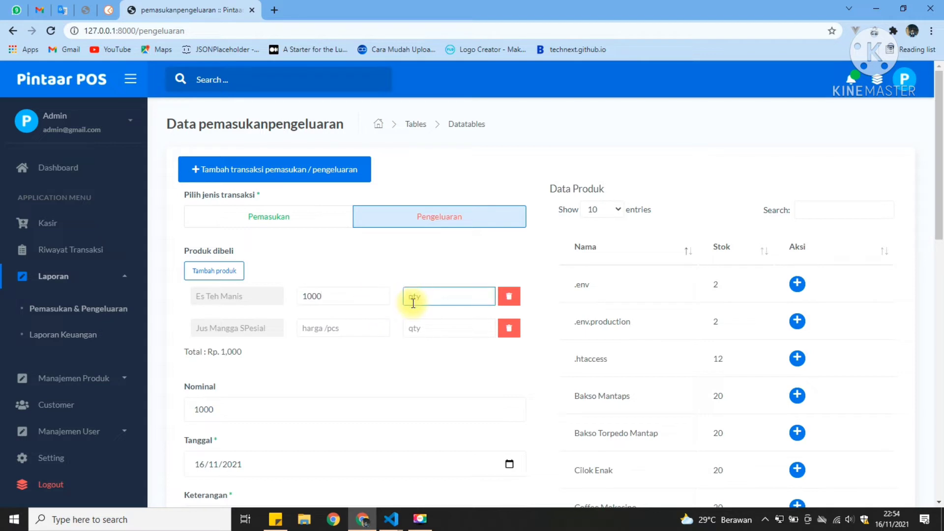
type("2")
- Set the purchased Jus Mangga SPesial to a price of 2000 per piece and a quantity of 3
left_click(347, 326)
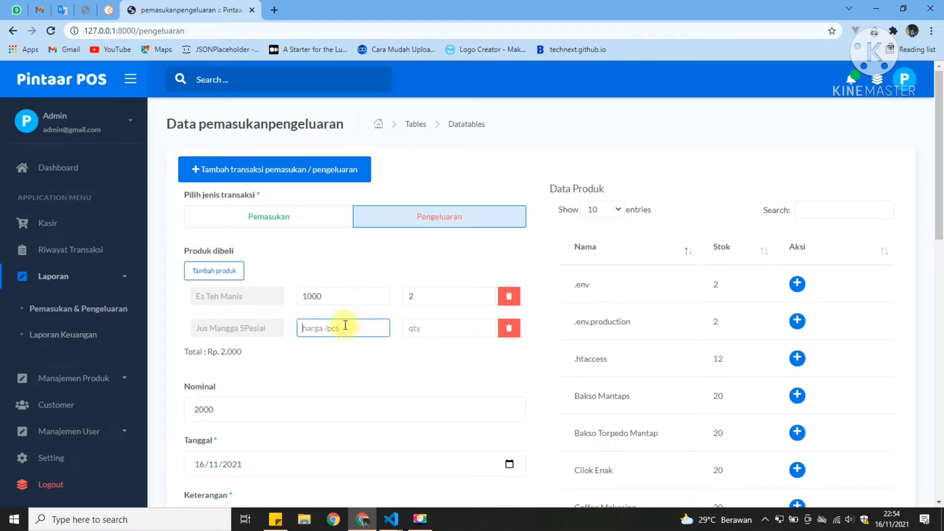
type("2000")
left_click(411, 333)
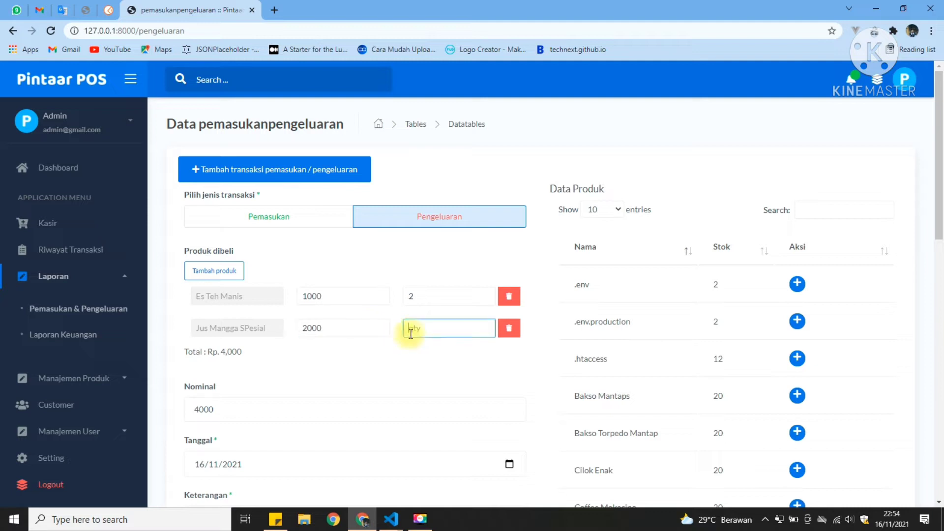
type("3")
left_click(391, 379)
scroll(392, 380, "down", 2)
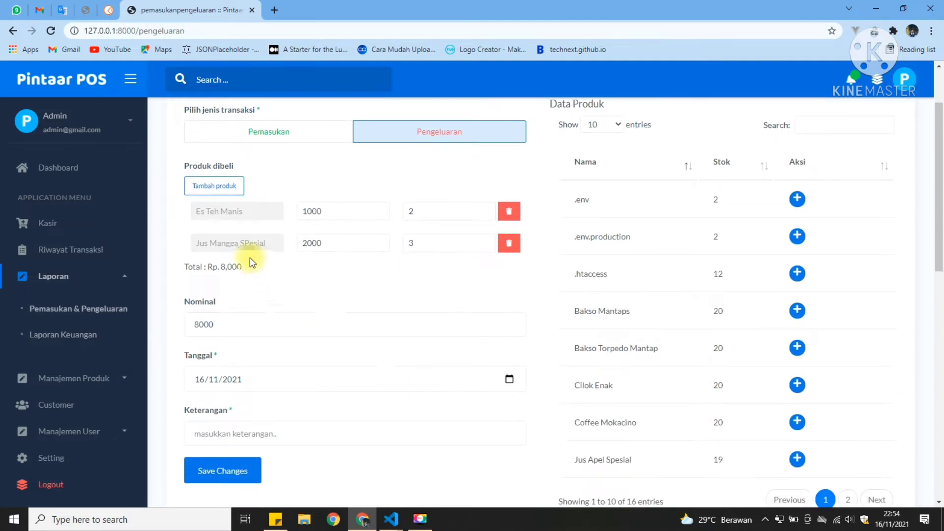
- Check the calculated purchase total against the Nominal amount in the expense form
triple_click(250, 261)
left_click(263, 269)
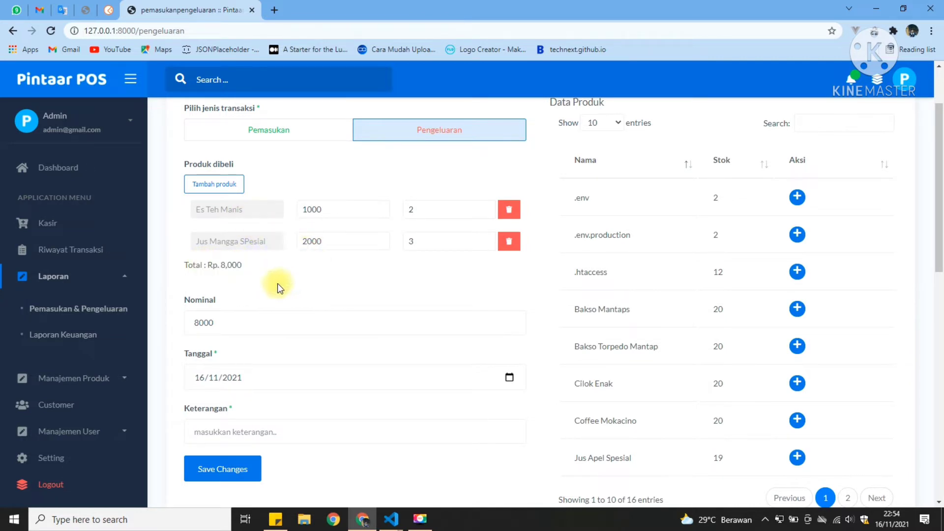
double_click(235, 265)
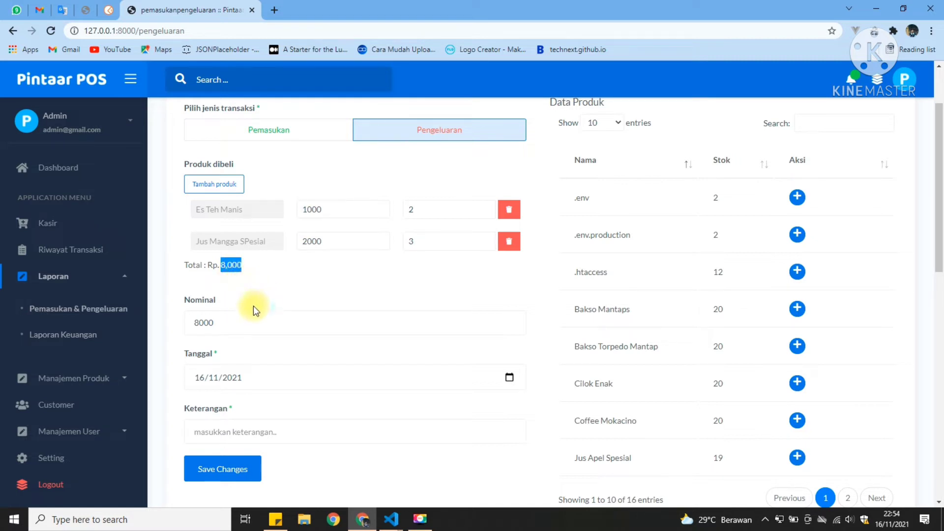
double_click(212, 301)
left_click(246, 320)
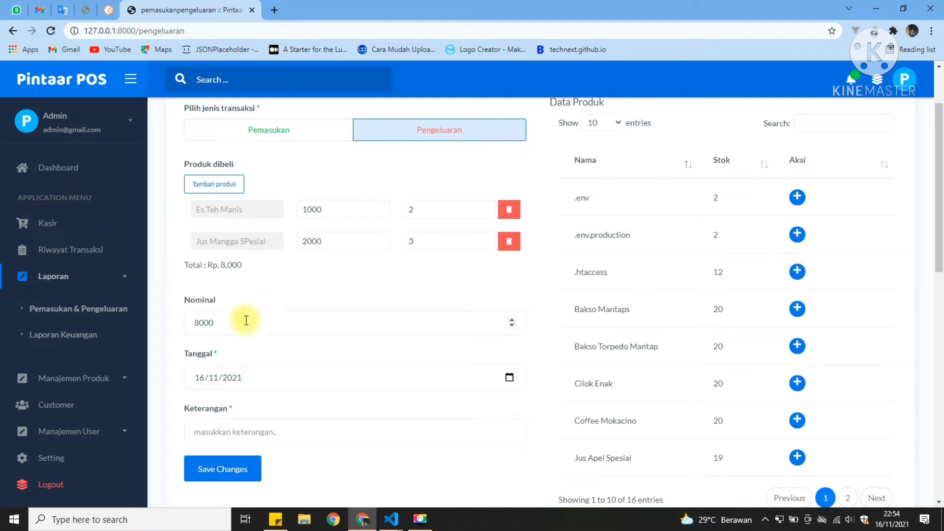
- Enter Belanja stok tambahan as the expense's Keterangan and save the transaction
scroll(253, 328, "down", 1)
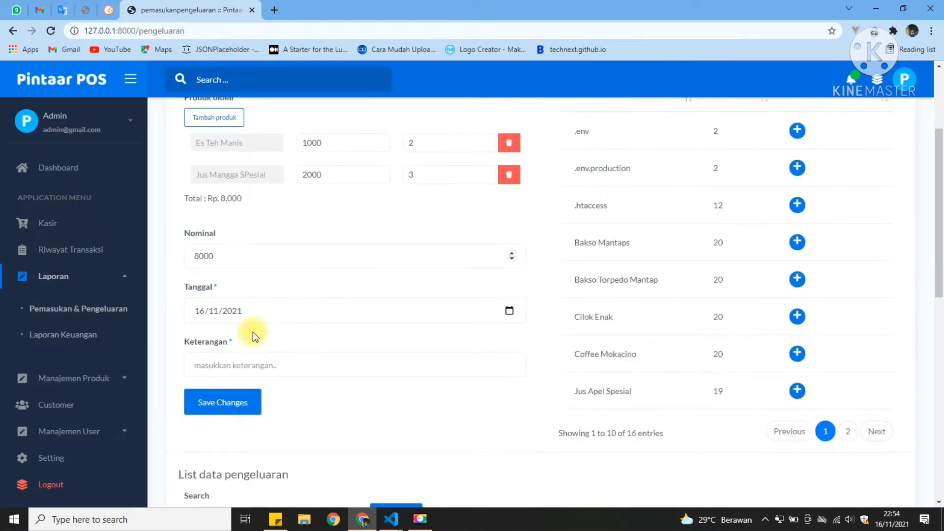
left_click(253, 362)
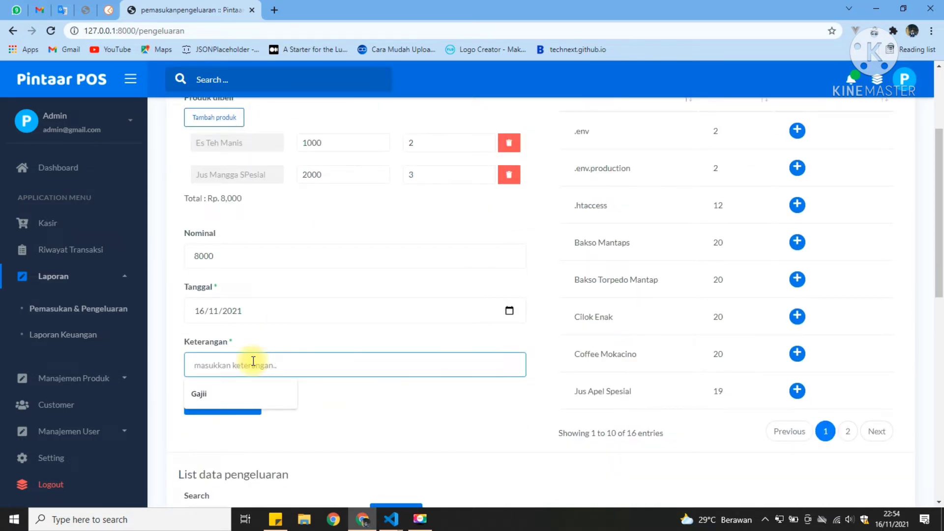
type("Belanja s")
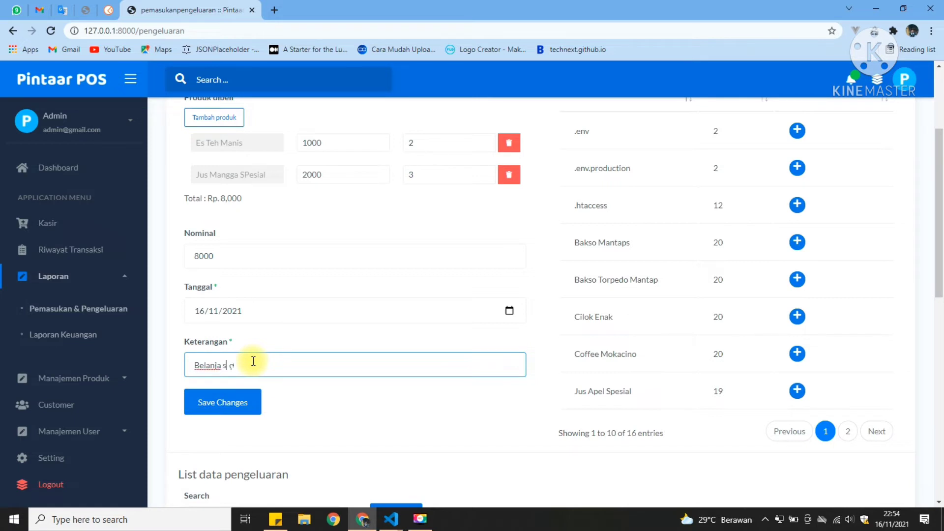
type("tok tambahan")
left_click(277, 341)
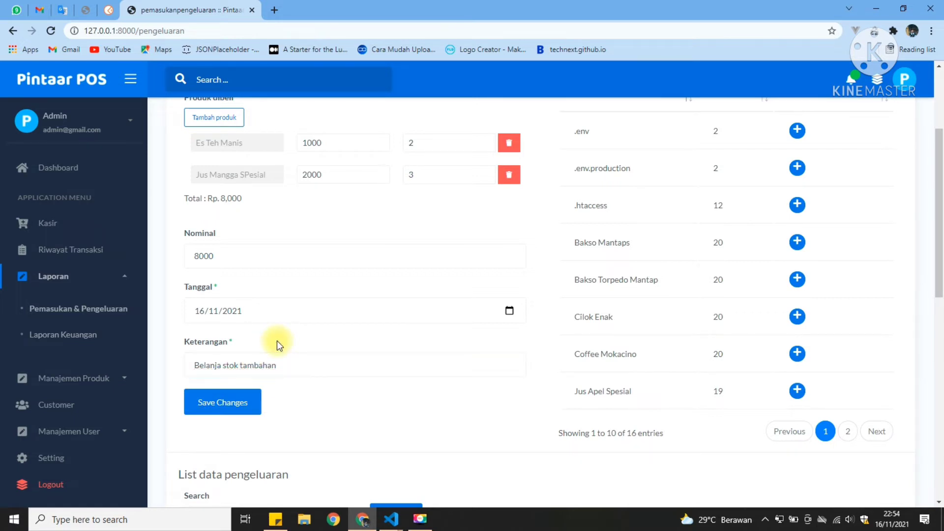
scroll(276, 341, "down", 1)
left_click(258, 350)
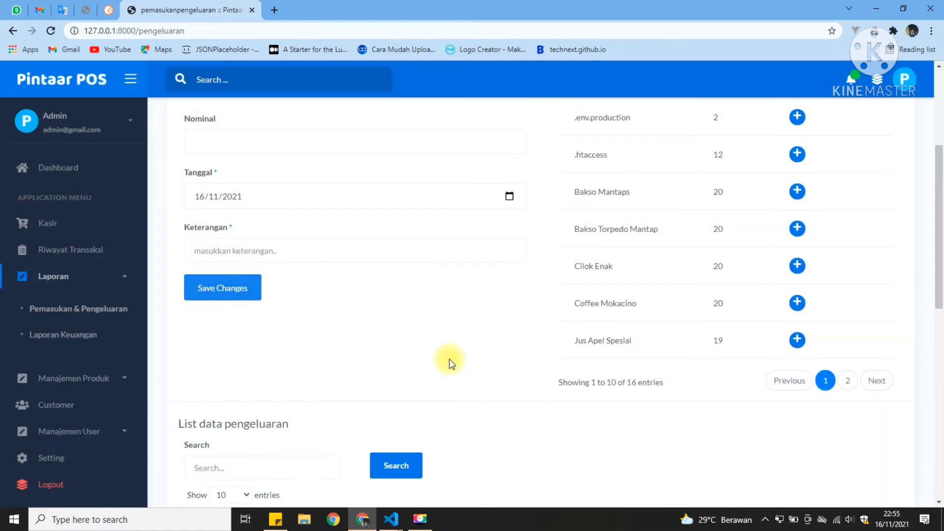
- Check the amount of the new Belanja stok tambahan entry in the transaction list
scroll(449, 362, "down", 12)
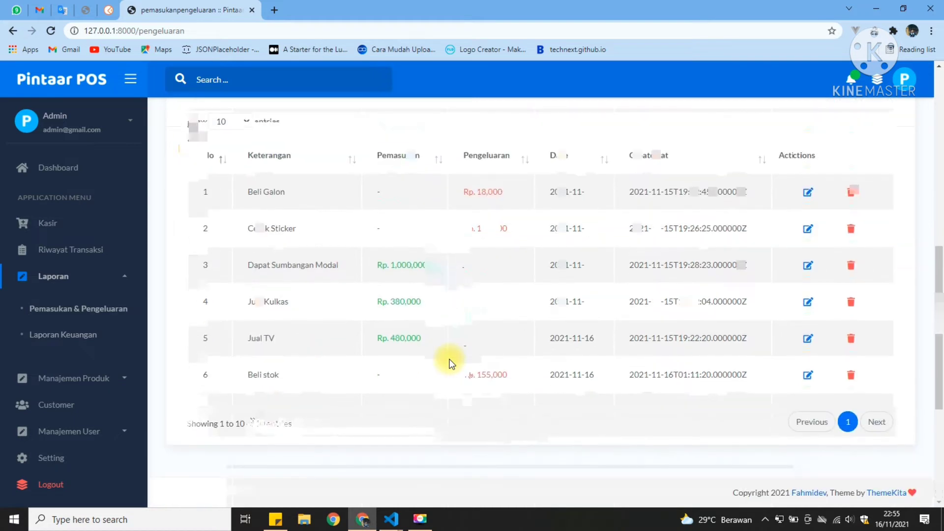
scroll(449, 362, "down", 3)
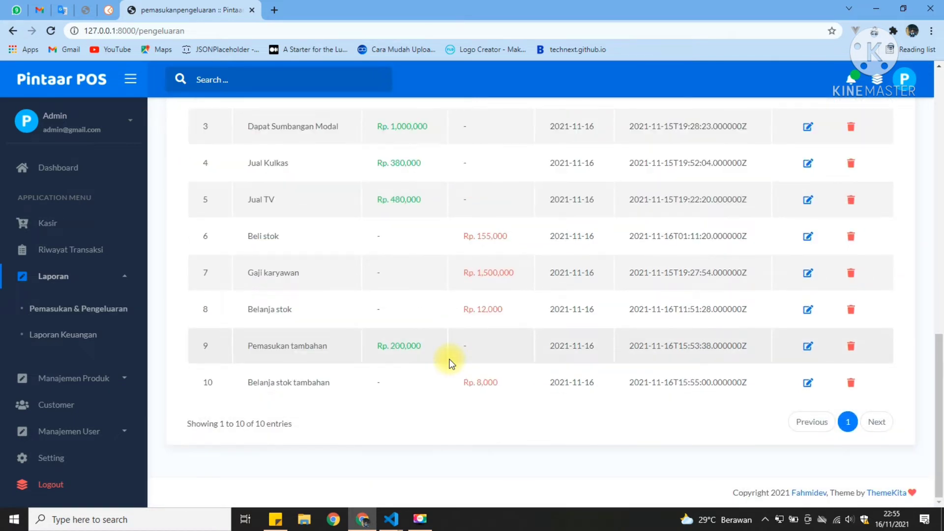
triple_click(499, 374)
left_click(507, 382)
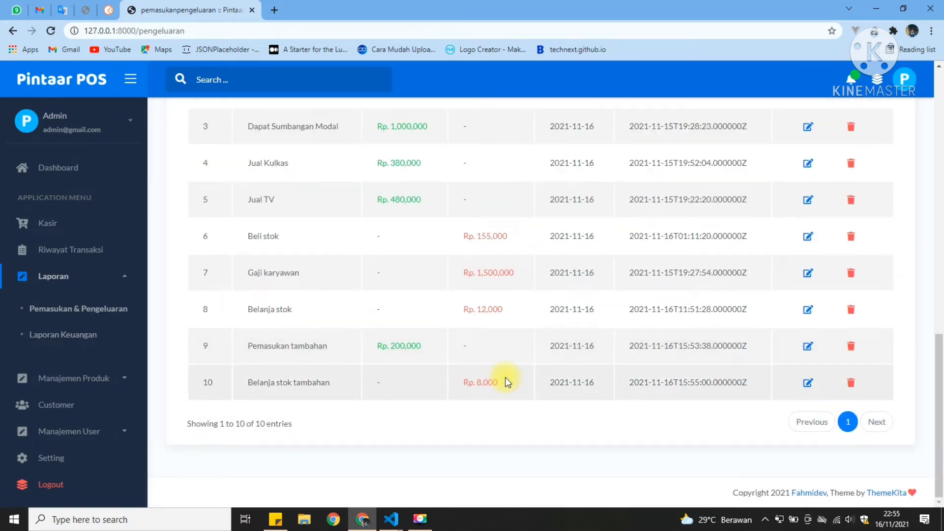
- Open the Belanja stok tambahan expense for editing and review its products, amount, date and description
scroll(540, 291, "up", 2)
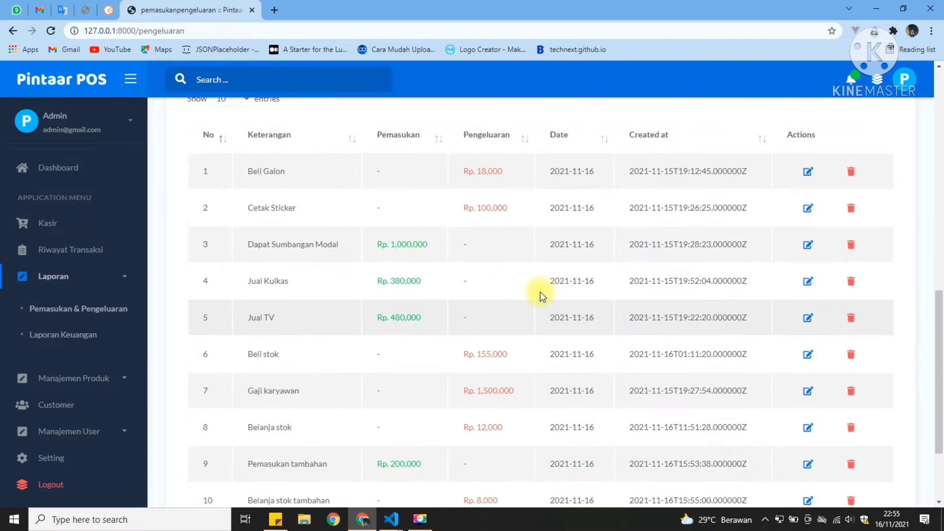
scroll(540, 291, "up", 10)
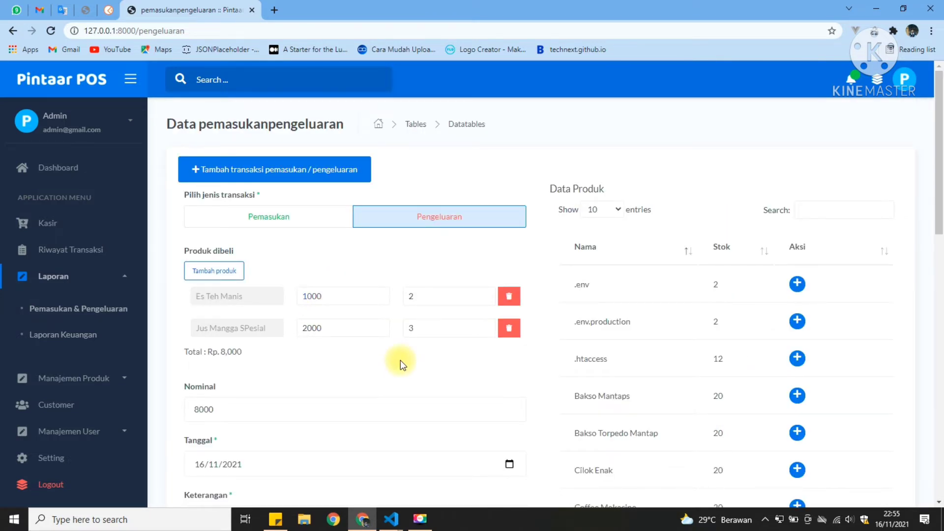
scroll(400, 360, "down", 2)
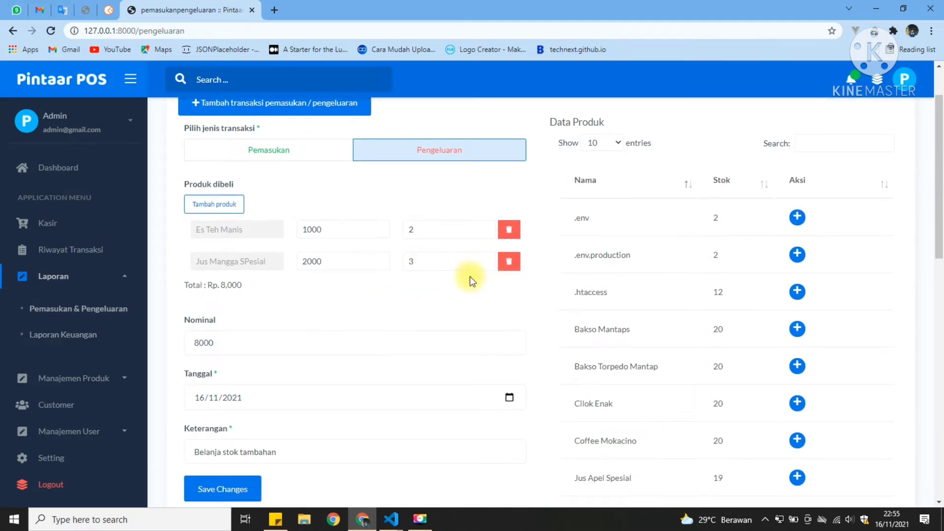
scroll(422, 305, "down", 1)
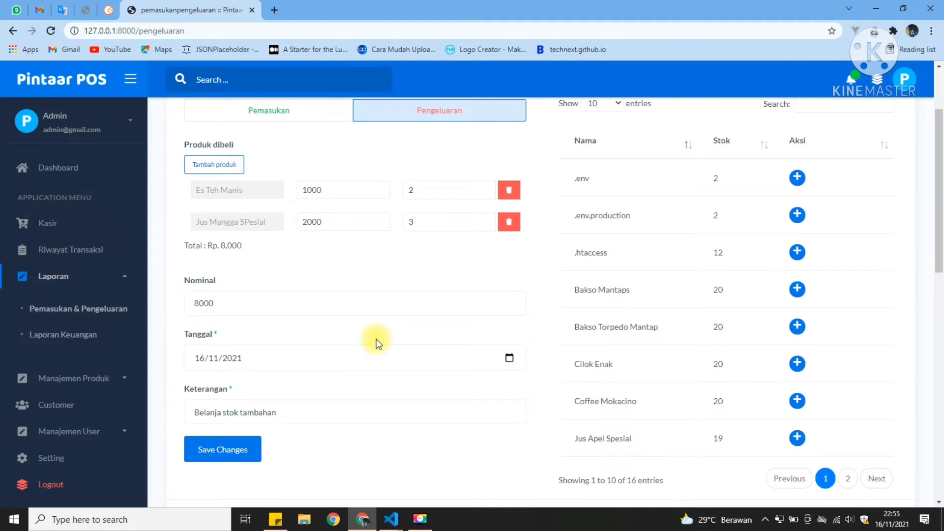
scroll(305, 392, "down", 2)
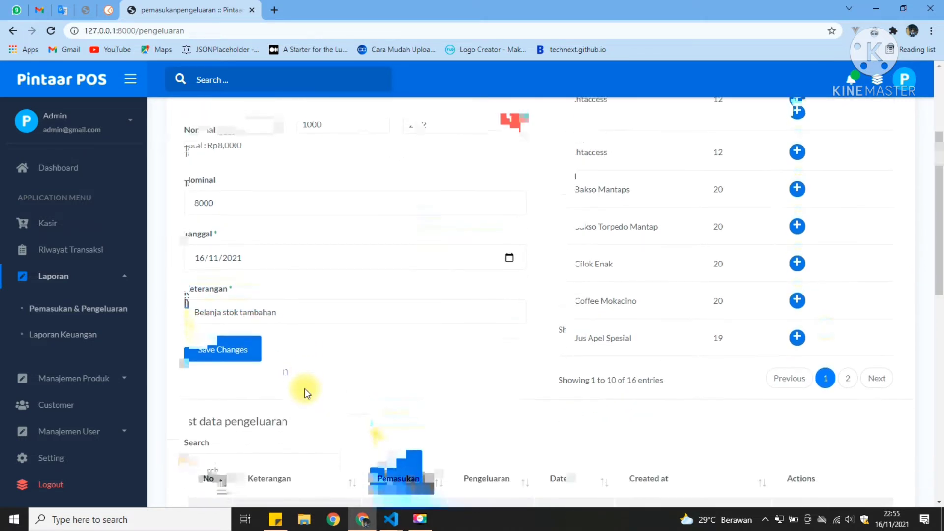
scroll(305, 392, "up", 4)
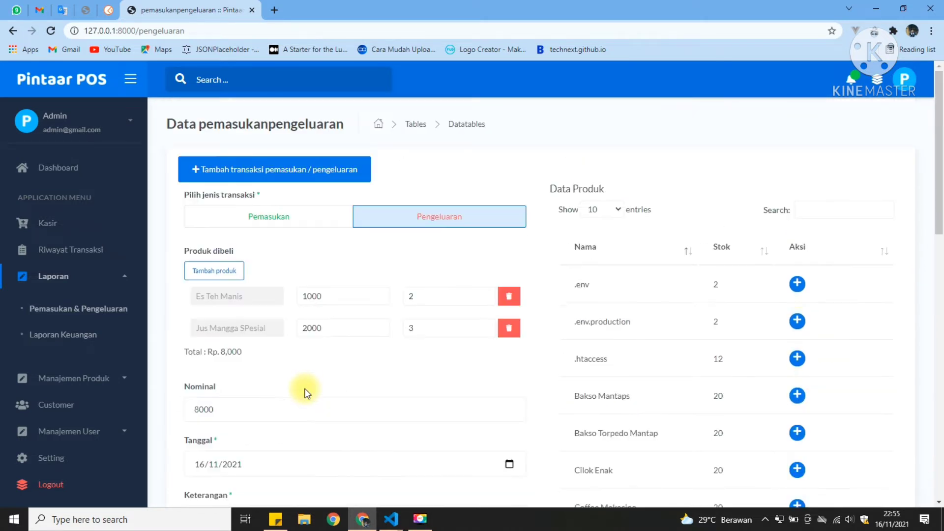
- Set the quantity of Es Teh Manis to 5 and of Jus Mangga SPesial to 7, and save the edited expense
double_click(410, 297)
left_click(421, 292)
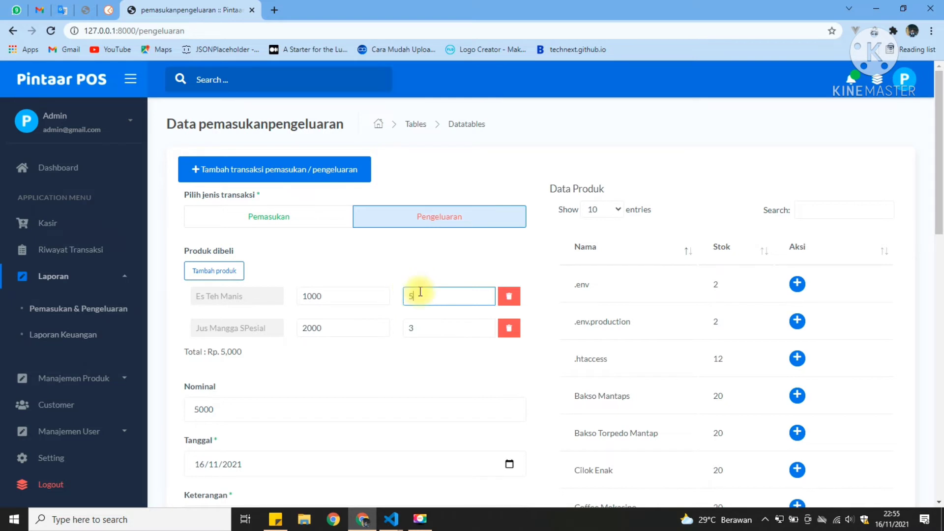
type("5")
left_click(421, 328)
key("BackSpace")
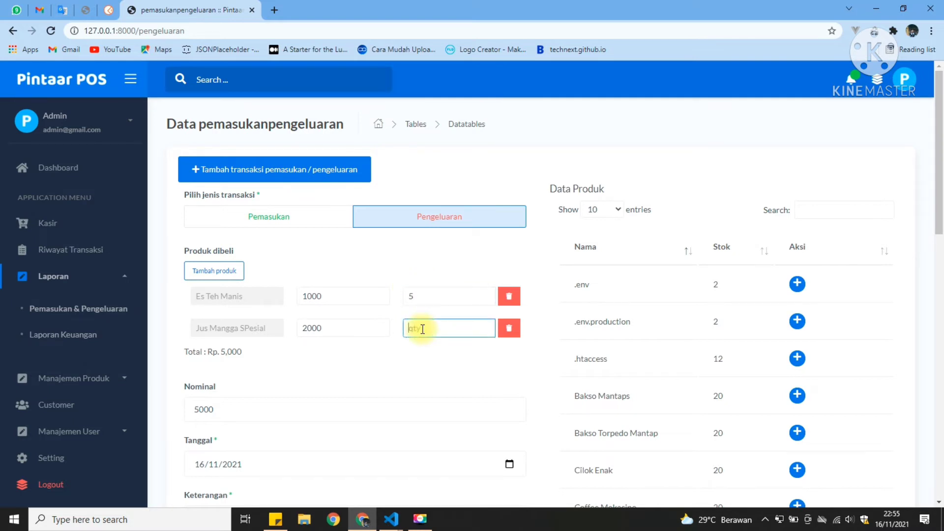
type("7")
left_click(421, 341)
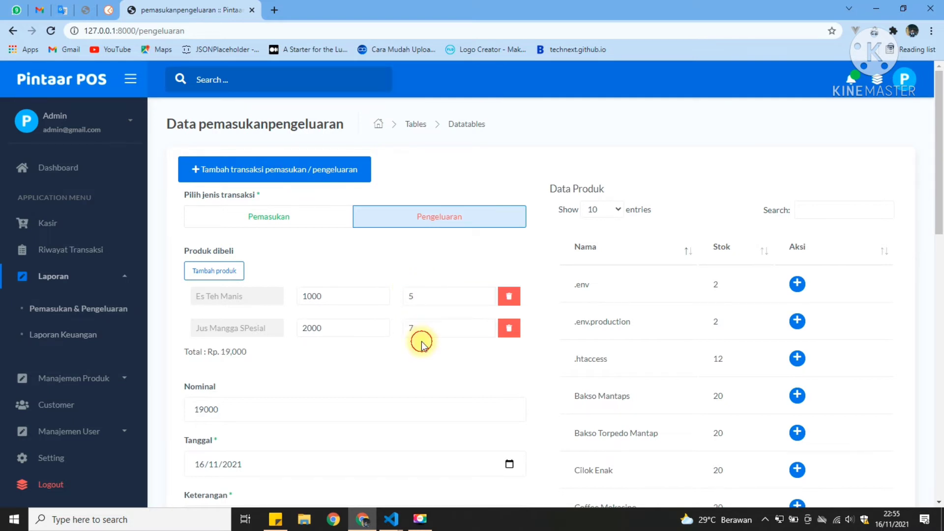
scroll(278, 378, "down", 2)
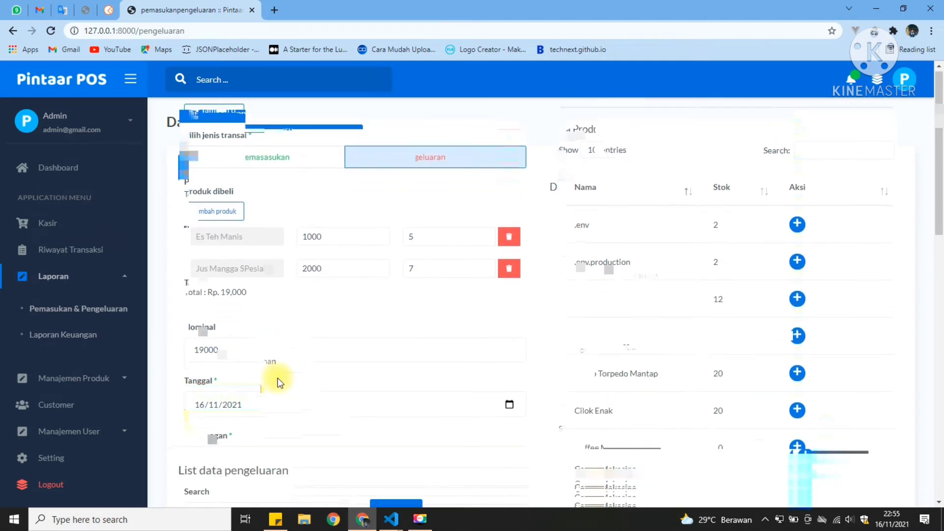
left_click(241, 396)
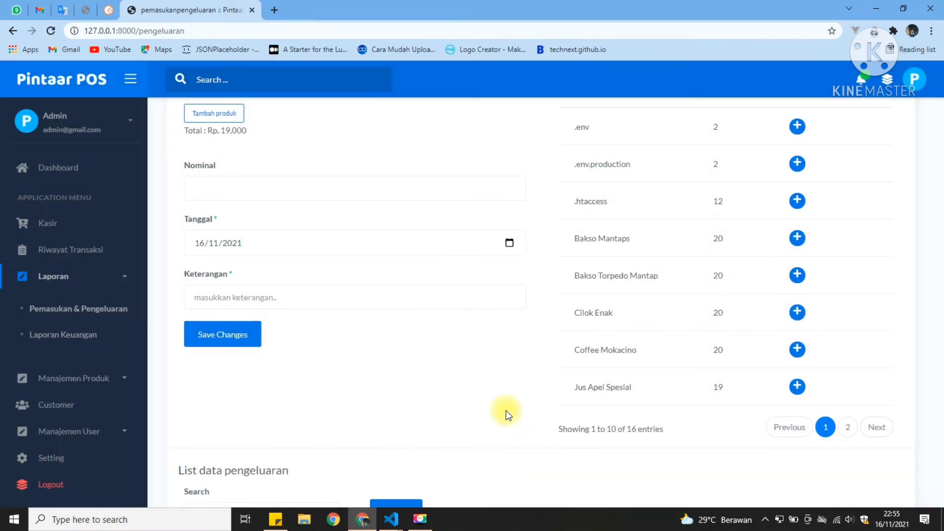
- Check the edited Pengeluaran amount of the Belanja stok tambahan entry in the transaction list
scroll(506, 410, "down", 10)
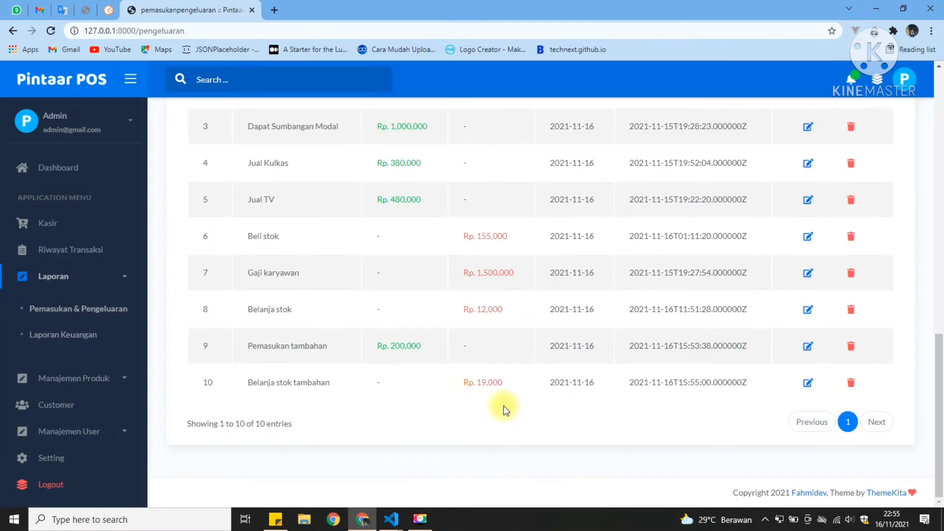
left_click_drag(464, 378, 506, 381)
left_click(508, 385)
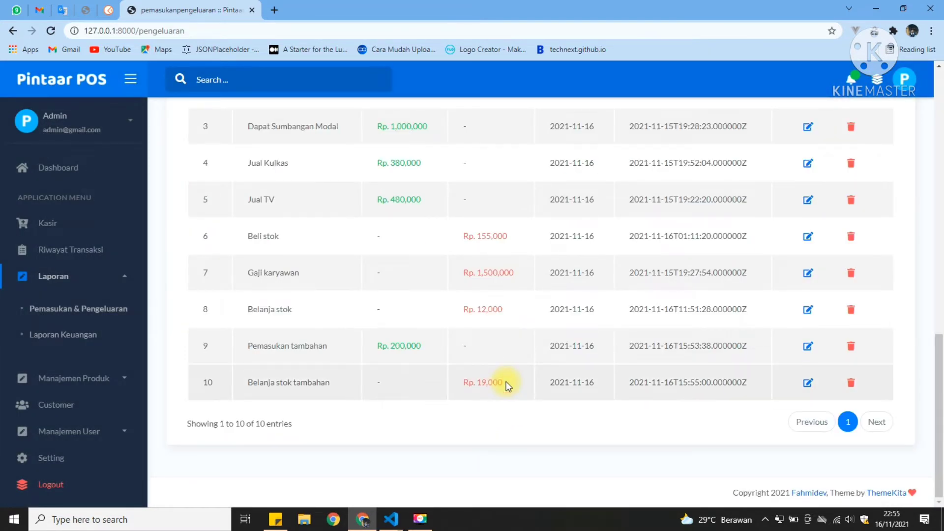
scroll(506, 385, "up", 3)
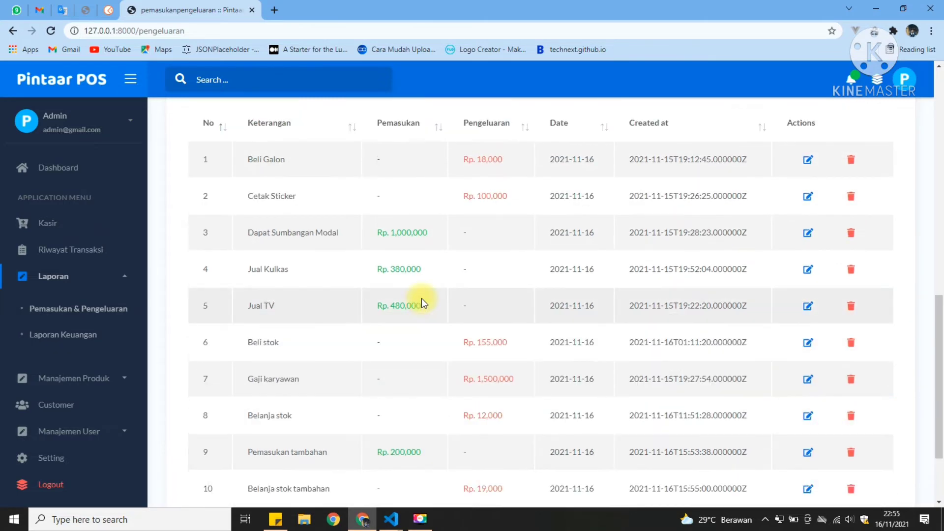
scroll(421, 298, "up", 10)
scroll(421, 298, "down", 3)
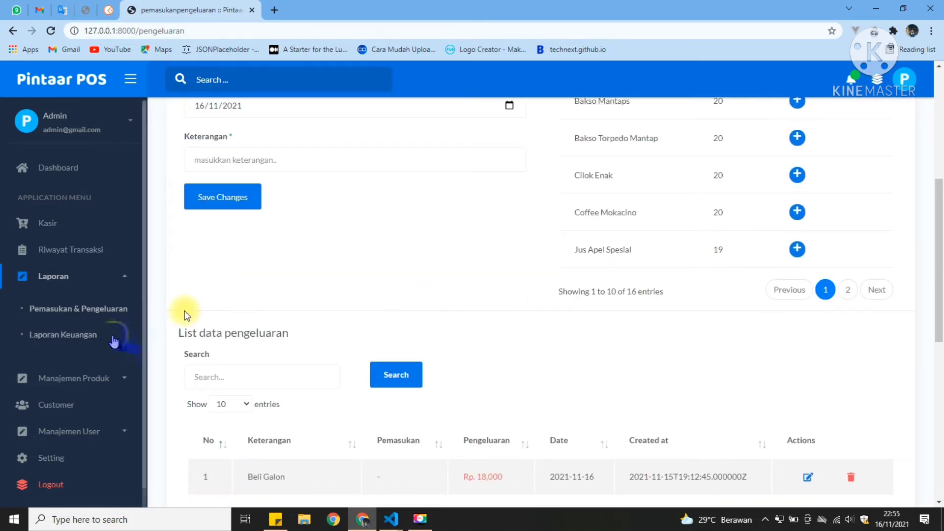
- Open the Laporan Keuangan report and review the Pemasukan, Pengeluaran and Keuntungan totals
left_click(81, 338)
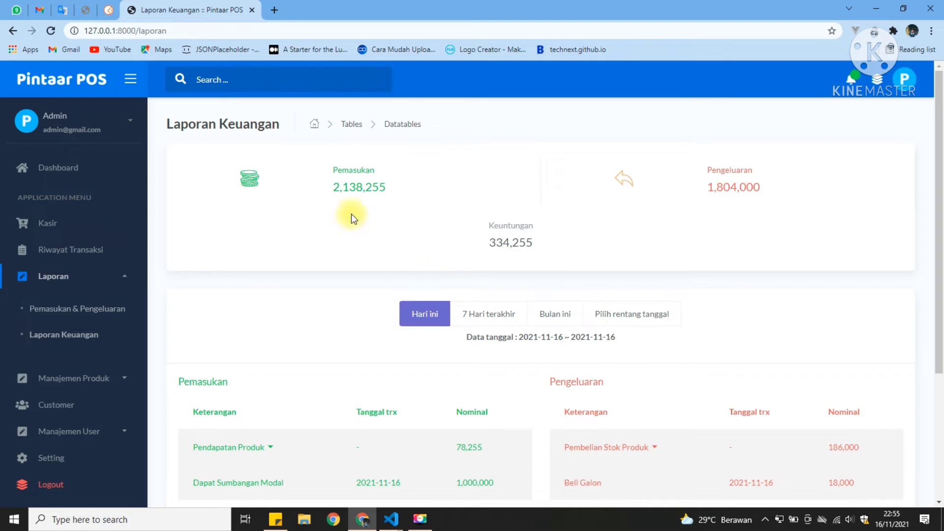
left_click_drag(332, 187, 392, 195)
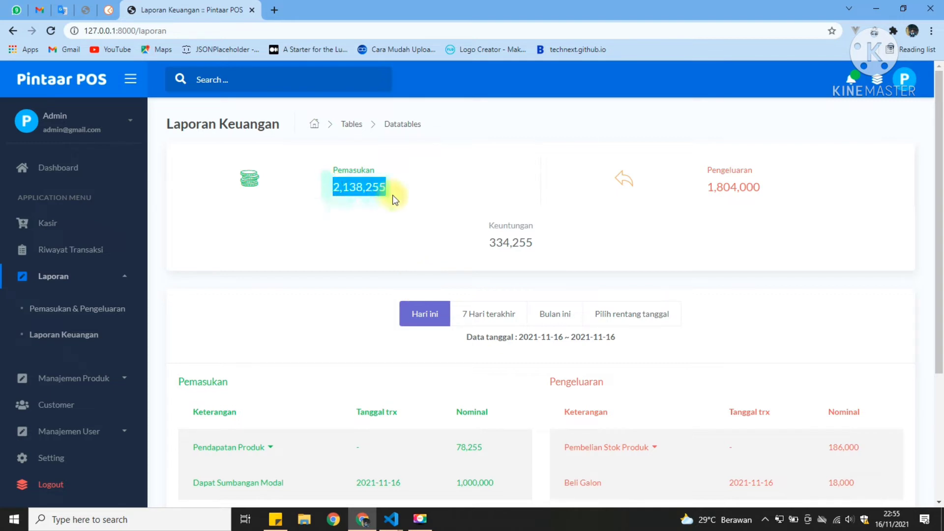
left_click(633, 201)
left_click_drag(710, 185, 779, 183)
left_click(782, 186)
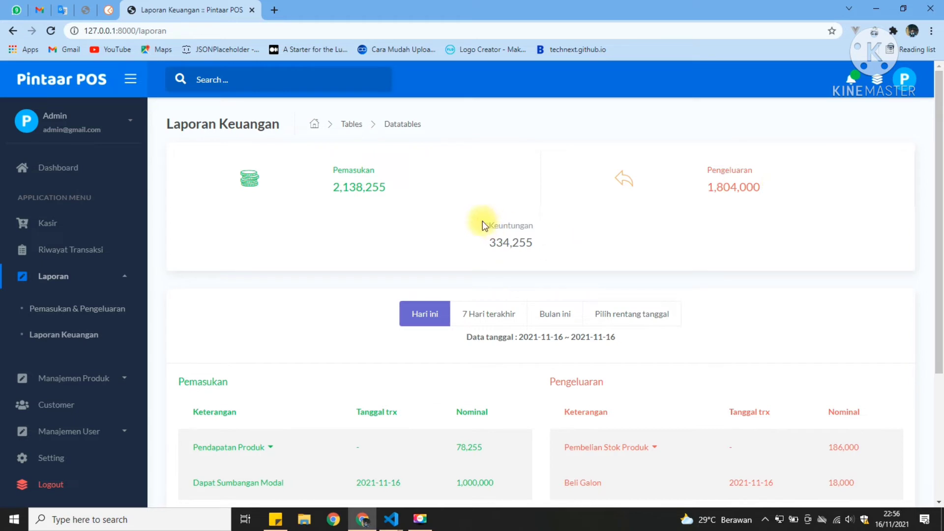
left_click(488, 242)
left_click_drag(485, 224, 550, 234)
left_click(550, 233)
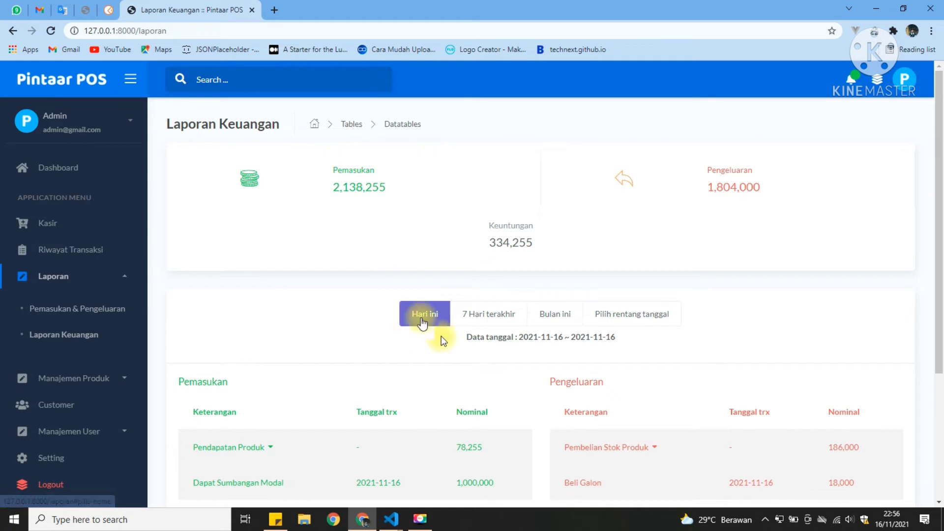
- View the financial report for Hari ini, 7 Hari terakhir and Bulan ini, checking the date range of the monthly period
left_click(420, 320)
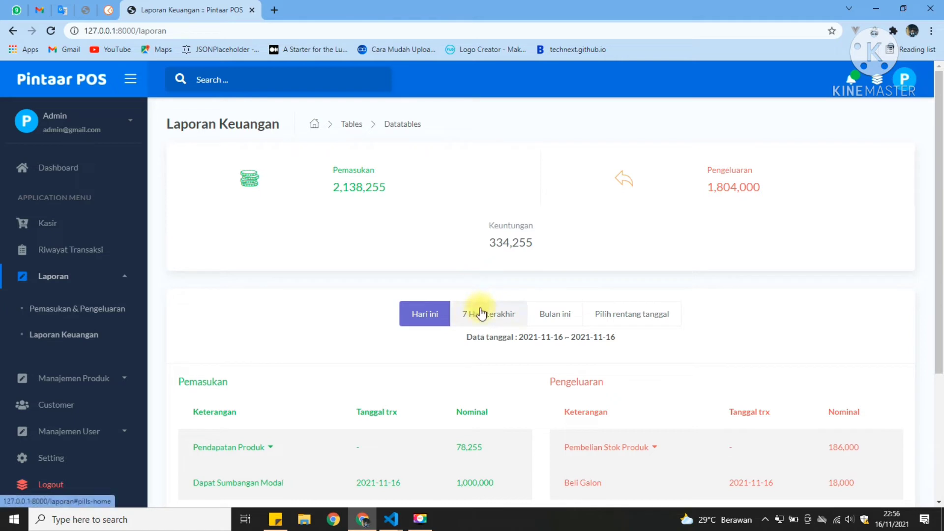
left_click(477, 317)
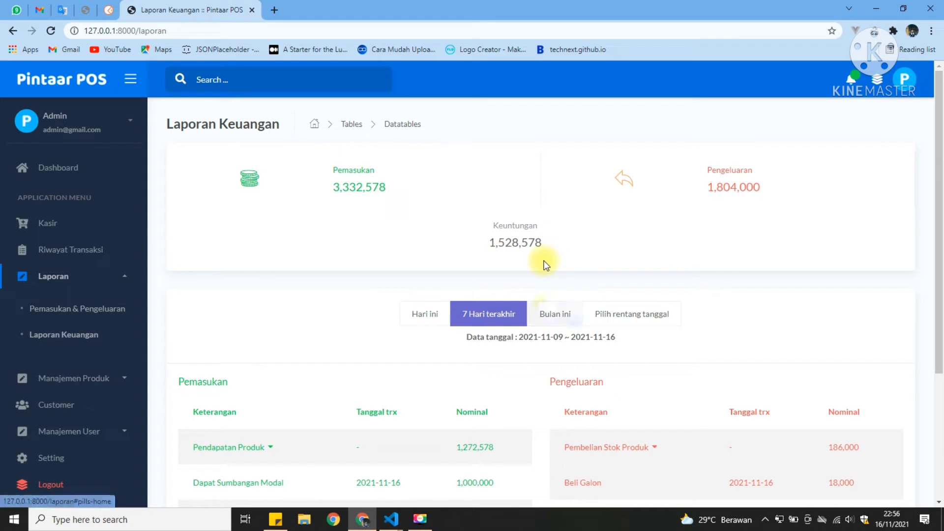
left_click(553, 313)
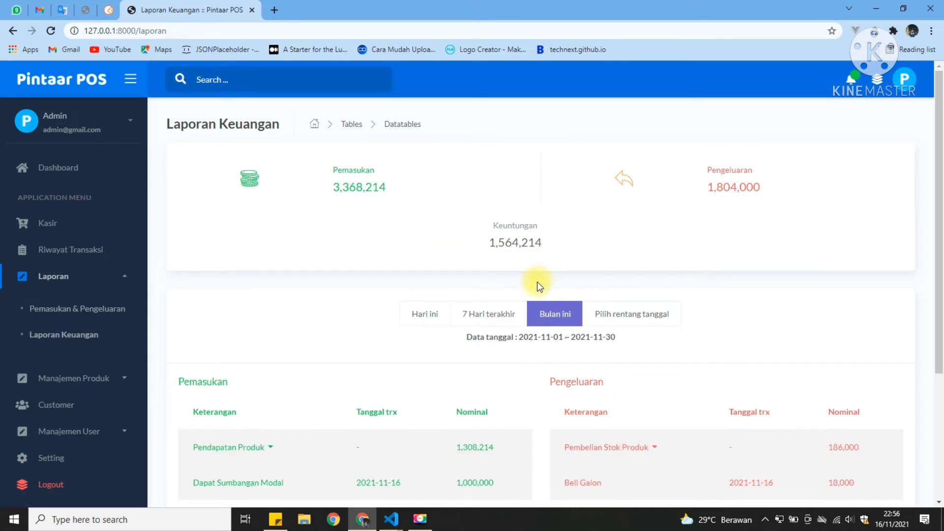
left_click_drag(527, 335, 616, 339)
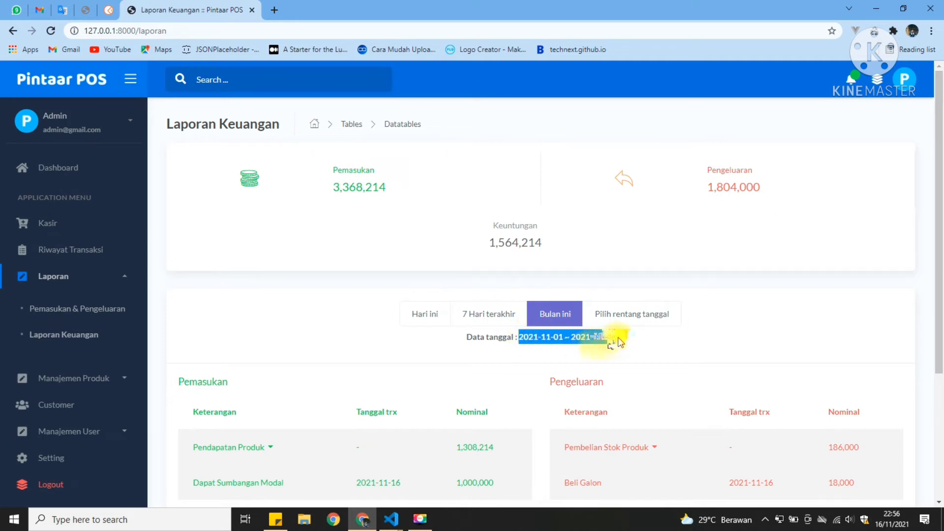
left_click(556, 339)
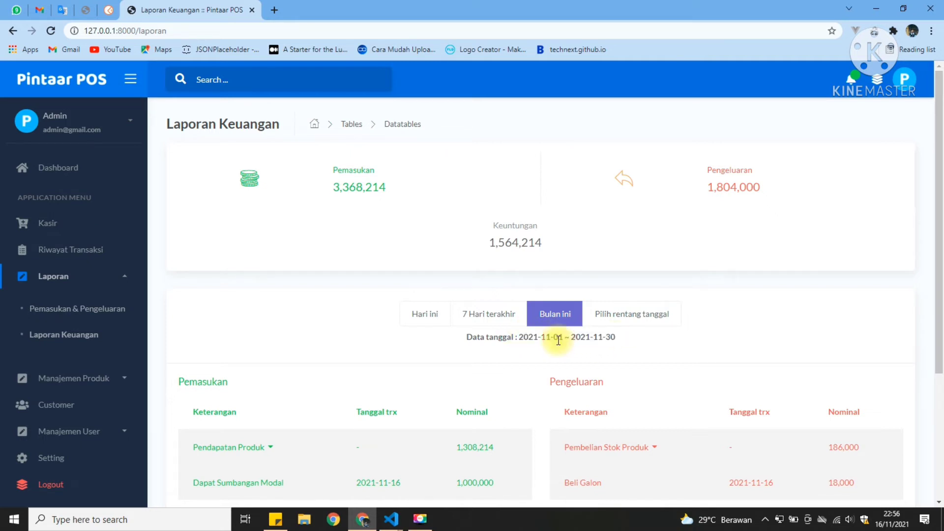
- Filter the financial report to the custom date range 08/01/2021 to 11/30/2021
left_click_drag(592, 339, 602, 338)
left_click(602, 338)
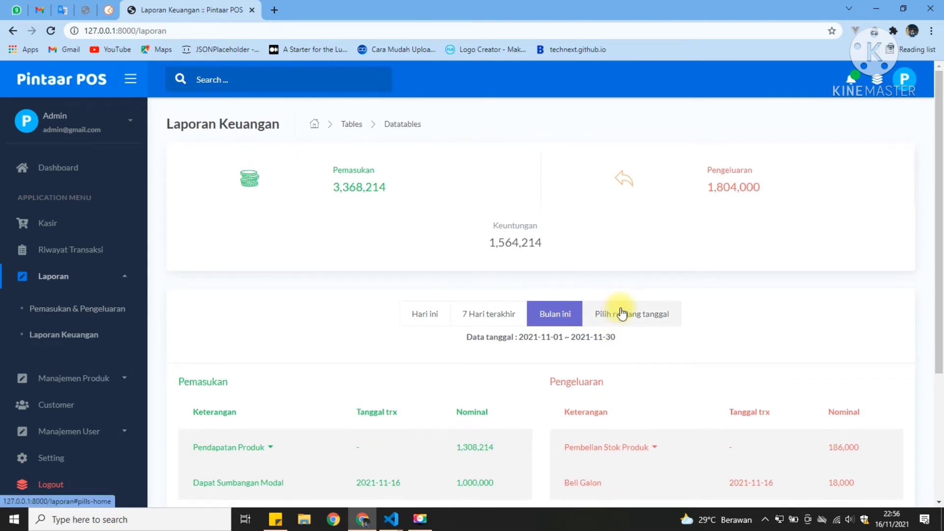
left_click(620, 312)
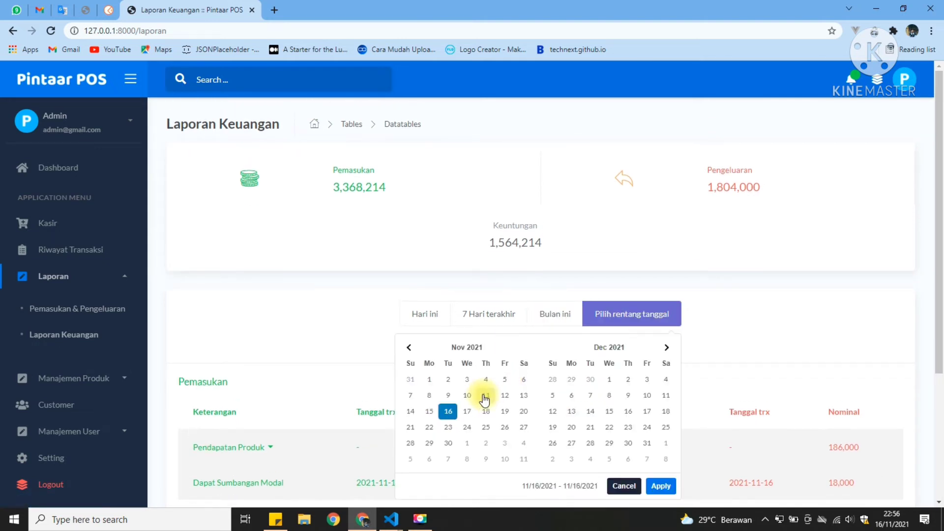
left_click(409, 348)
left_click(408, 348)
left_click(409, 349)
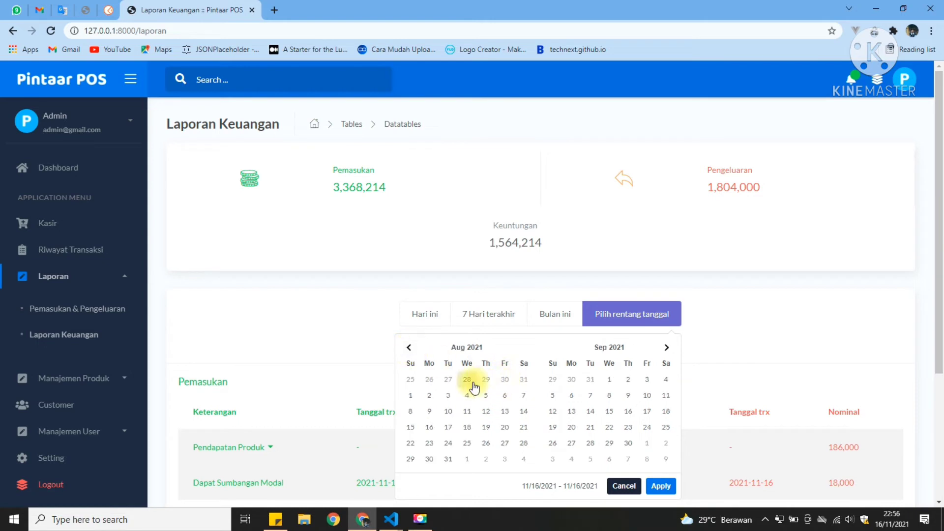
left_click(416, 400)
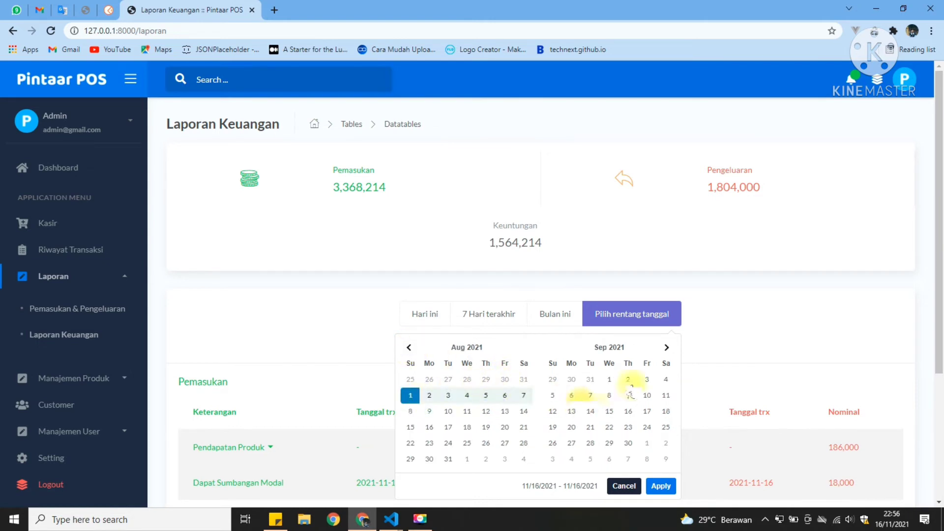
left_click(666, 349)
left_click(667, 349)
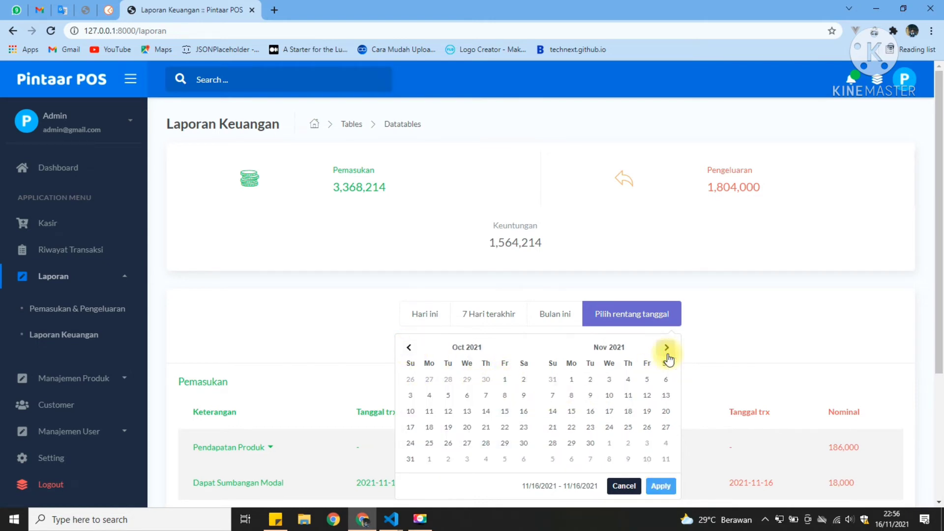
left_click(592, 443)
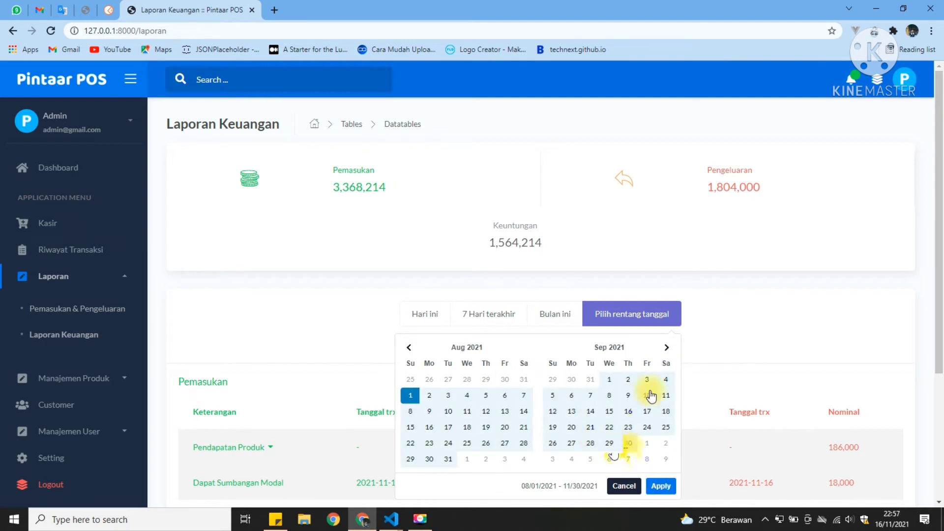
left_click(661, 486)
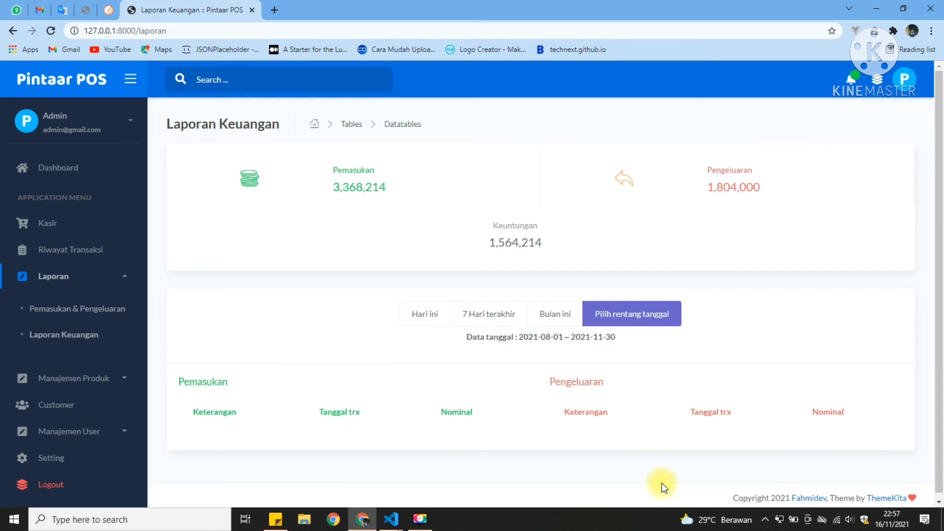
- Review the custom period's date range, its Pemasukan and Pengeluaran entries and the report totals
scroll(623, 352, "down", 2)
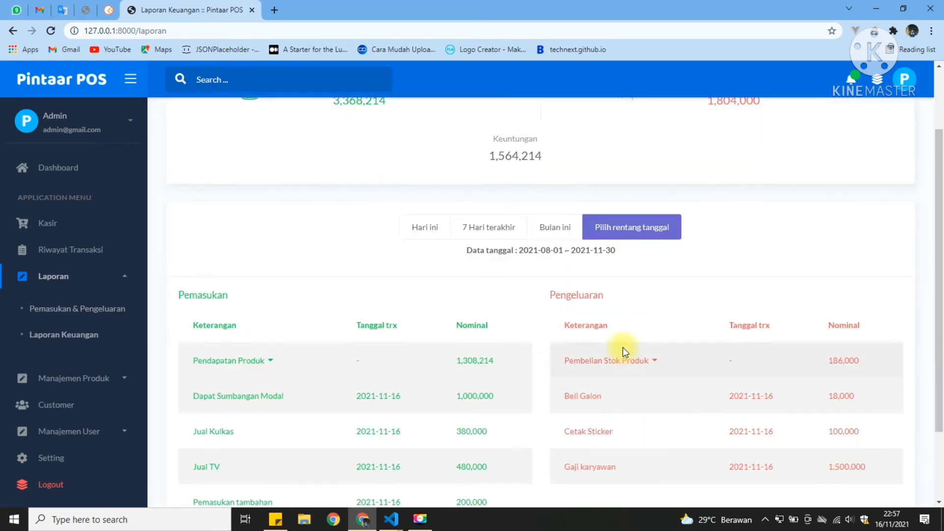
left_click_drag(542, 251, 568, 245)
left_click(635, 251)
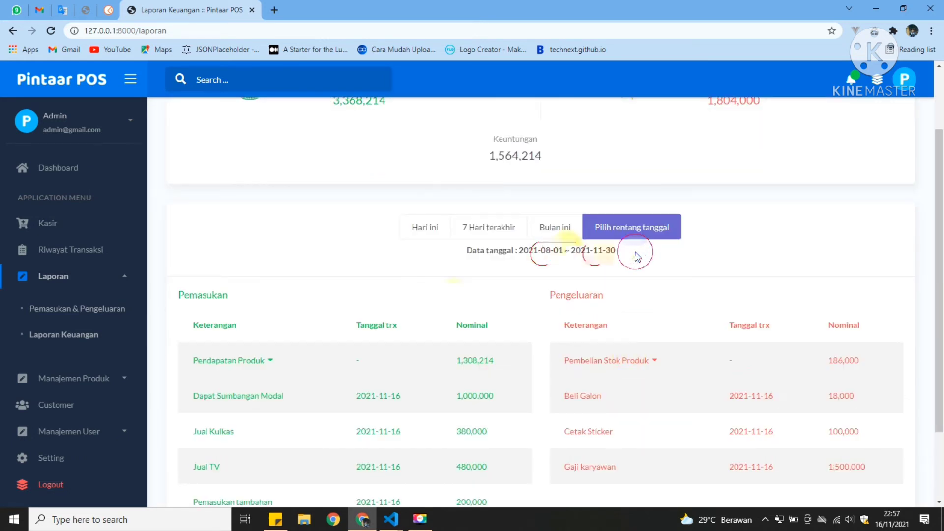
scroll(451, 303, "down", 1)
scroll(421, 329, "down", 1)
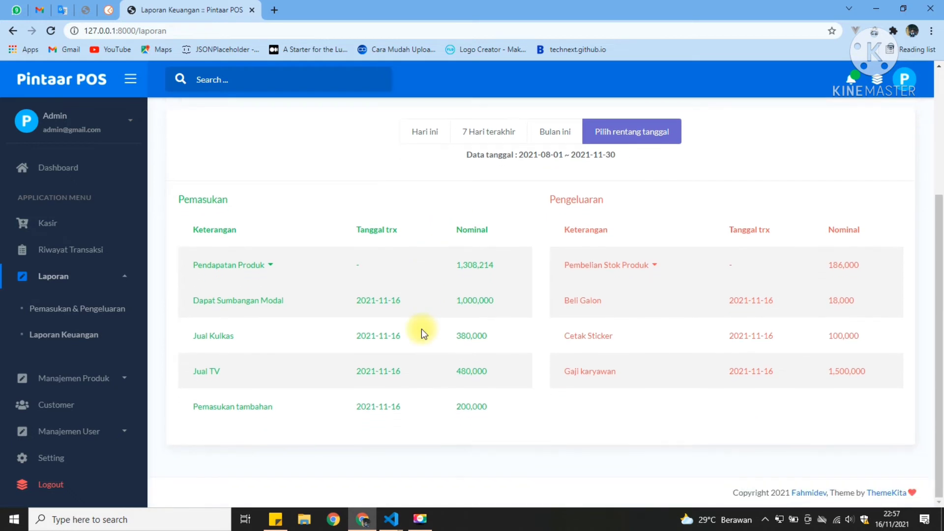
scroll(421, 329, "up", 4)
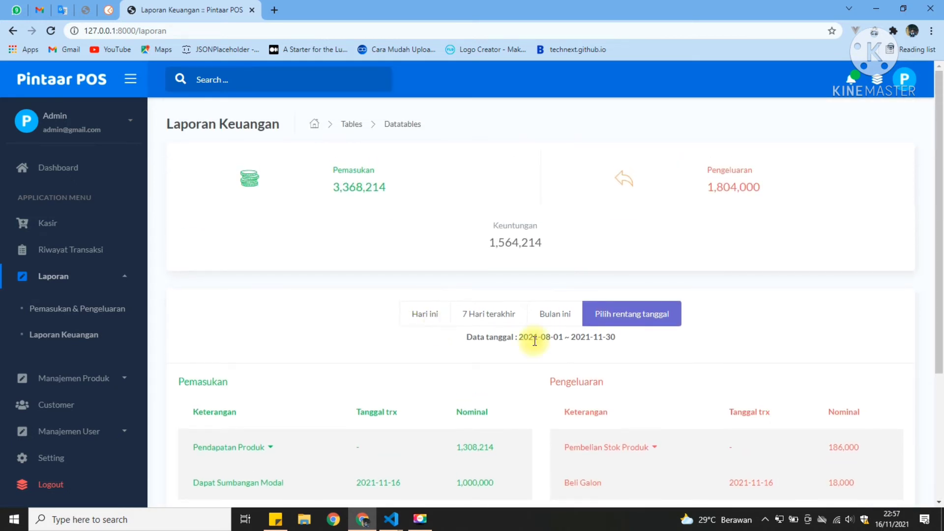
scroll(544, 335, "down", 1)
scroll(545, 340, "down", 1)
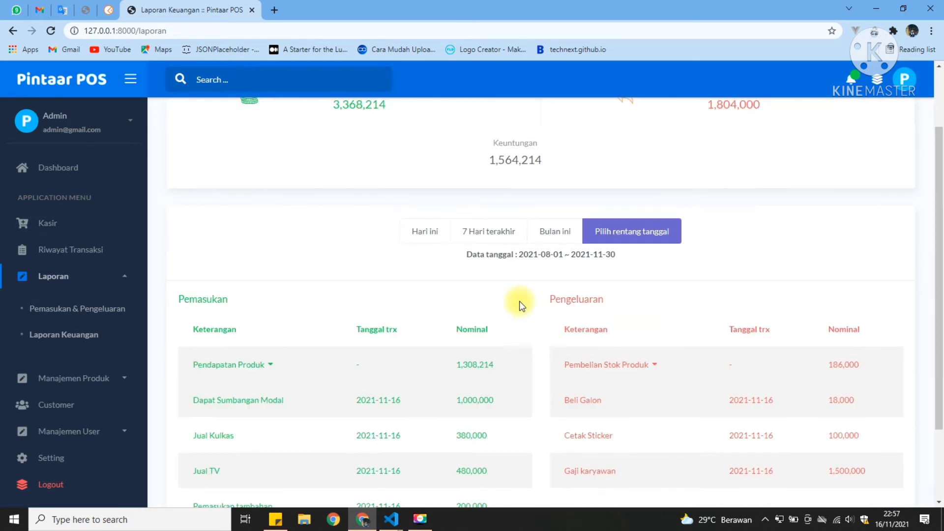
- Switch the report to Hari ini and expand the Pendapatan Produk entry in the Pemasukan table
left_click(423, 232)
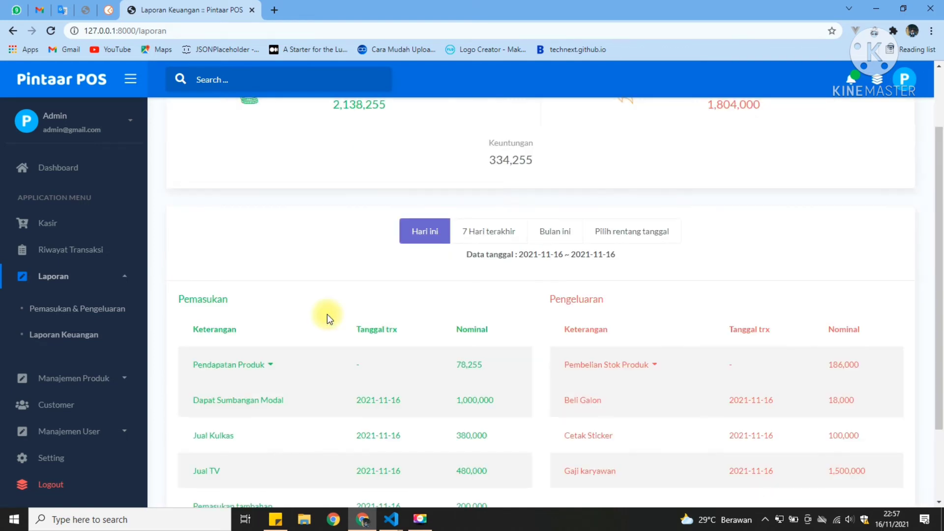
scroll(327, 314, "down", 2)
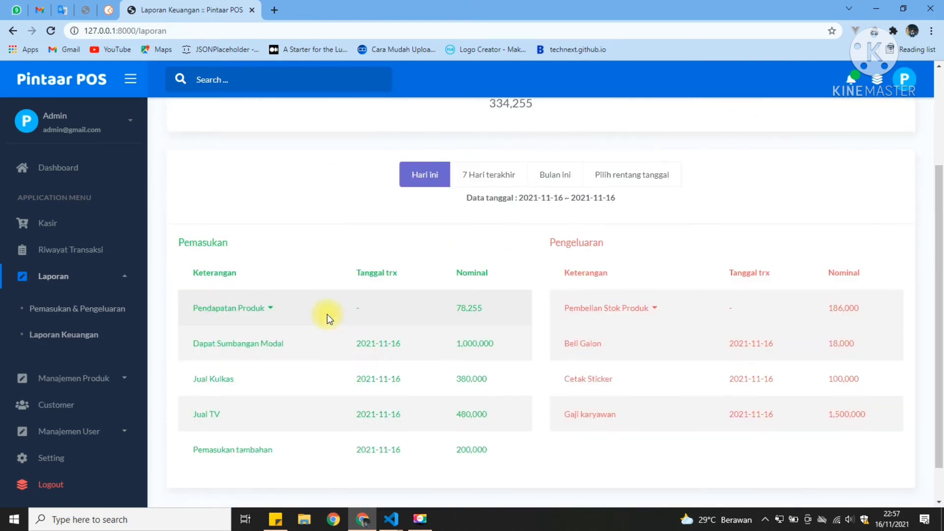
scroll(327, 315, "down", 1)
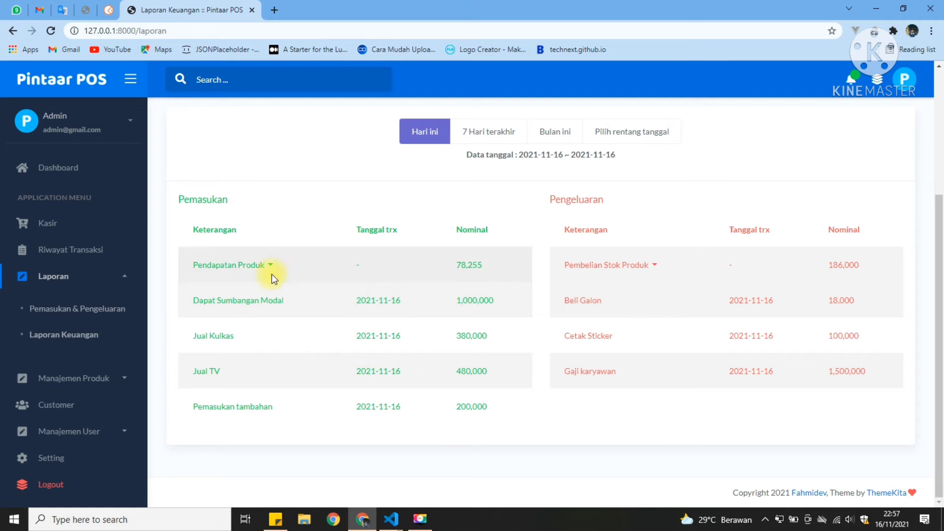
left_click(287, 270)
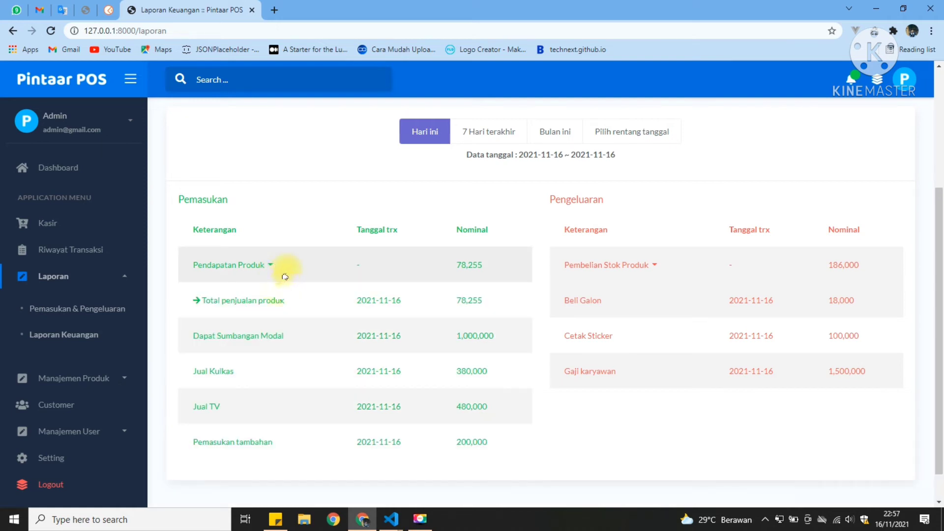
- Check the description, transaction date and nominal of the Total penjualan produk row under Pendapatan Produk
left_click(201, 300)
left_click_drag(198, 311, 276, 302)
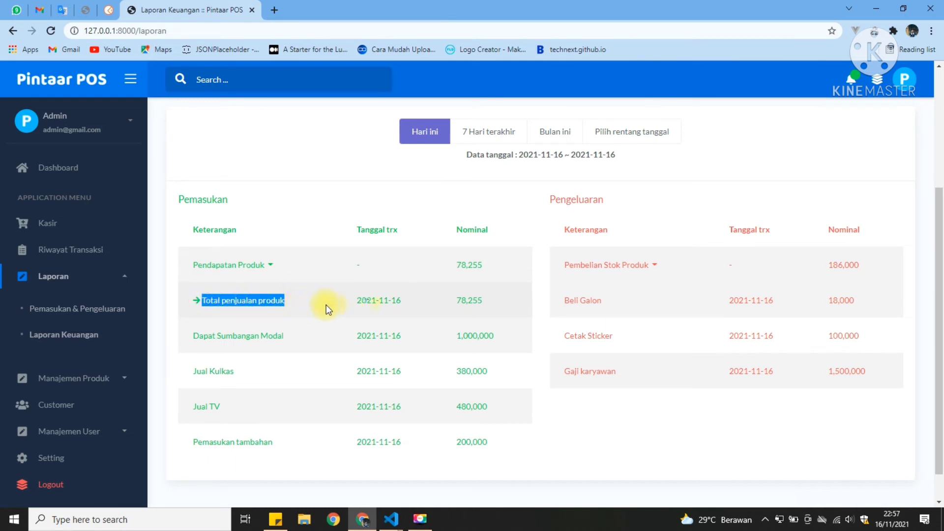
left_click_drag(358, 300, 402, 301)
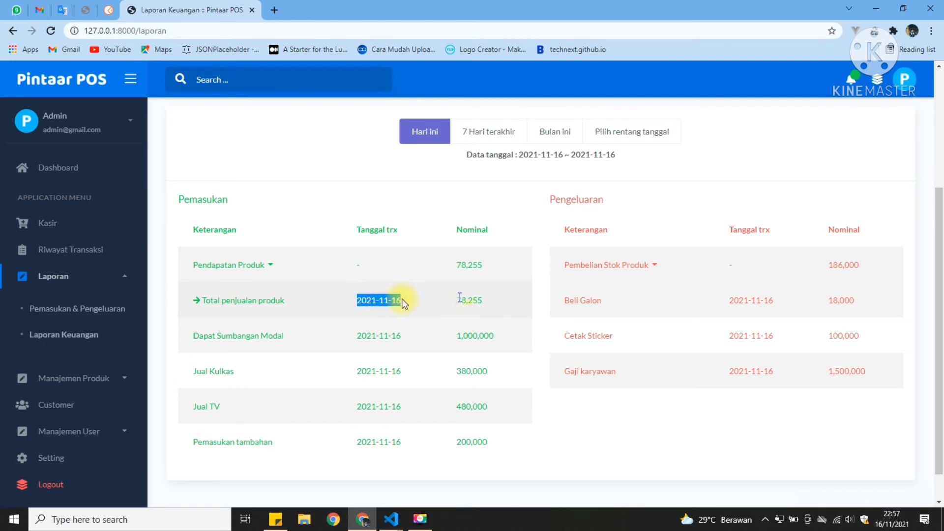
left_click(459, 304)
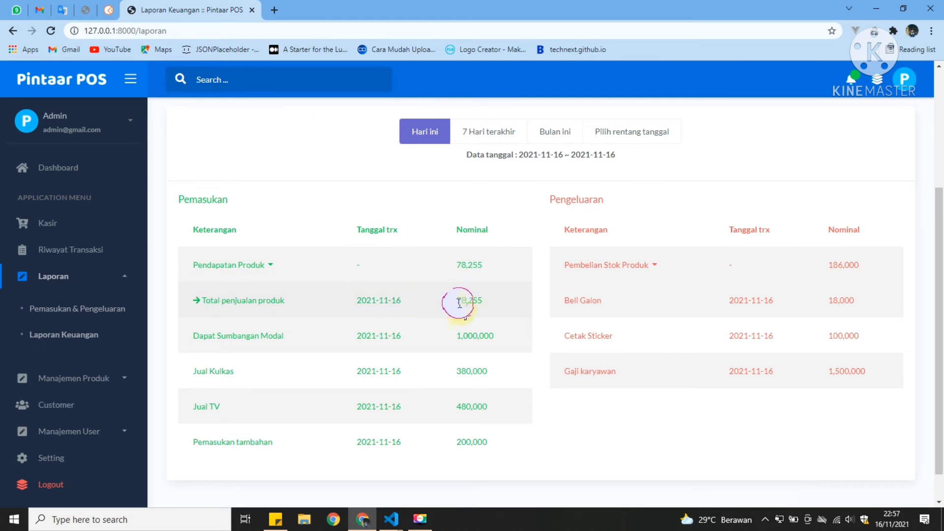
double_click(459, 303)
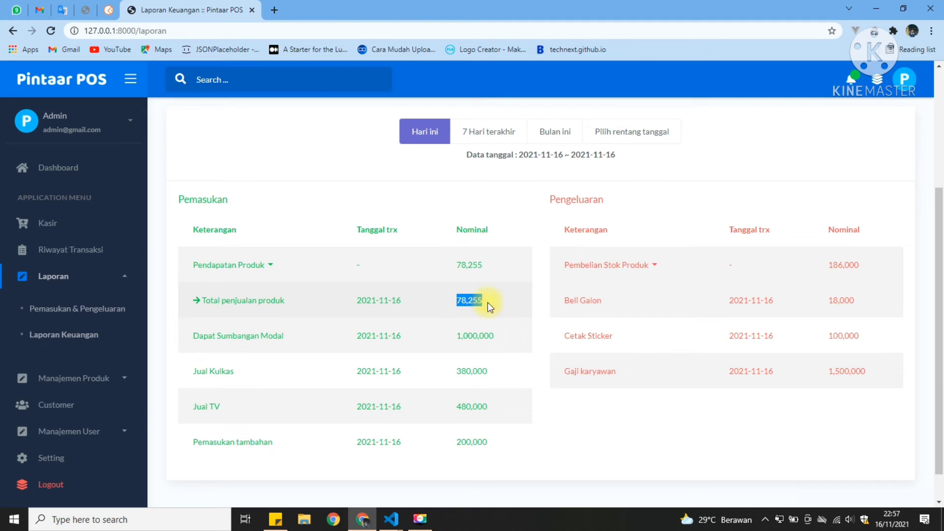
left_click(418, 302)
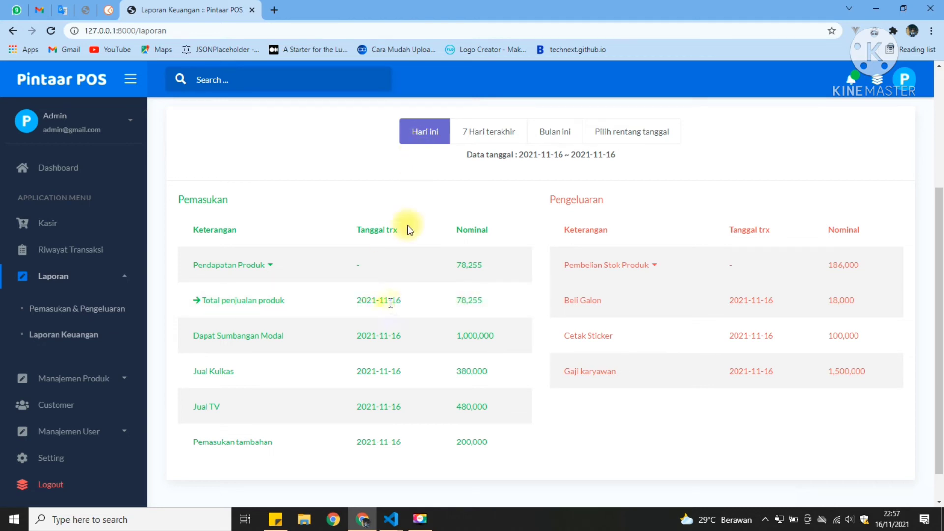
- Switch the report to 7 Hari terakhir with Pendapatan Produk expanded and review the daily Total penjualan produk rows
left_click(483, 140)
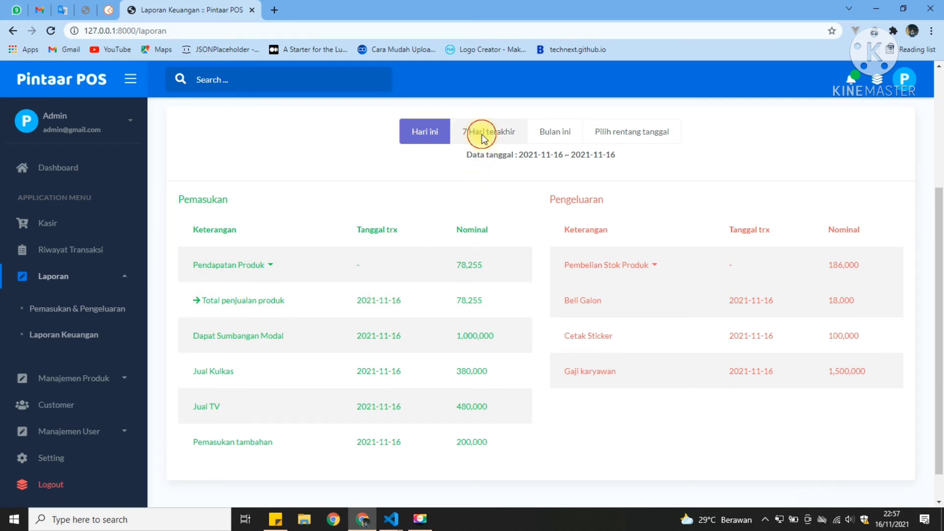
left_click(383, 273)
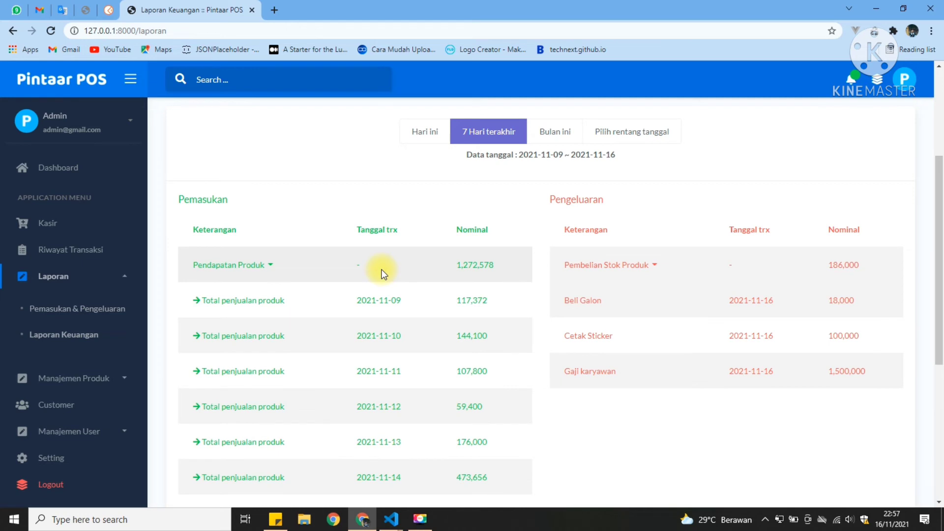
scroll(382, 345, "down", 1)
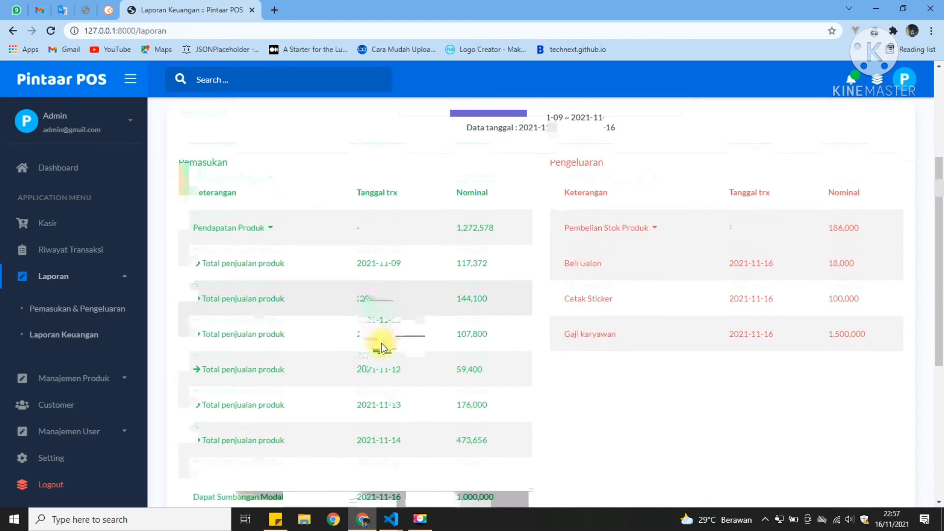
scroll(383, 341, "down", 2)
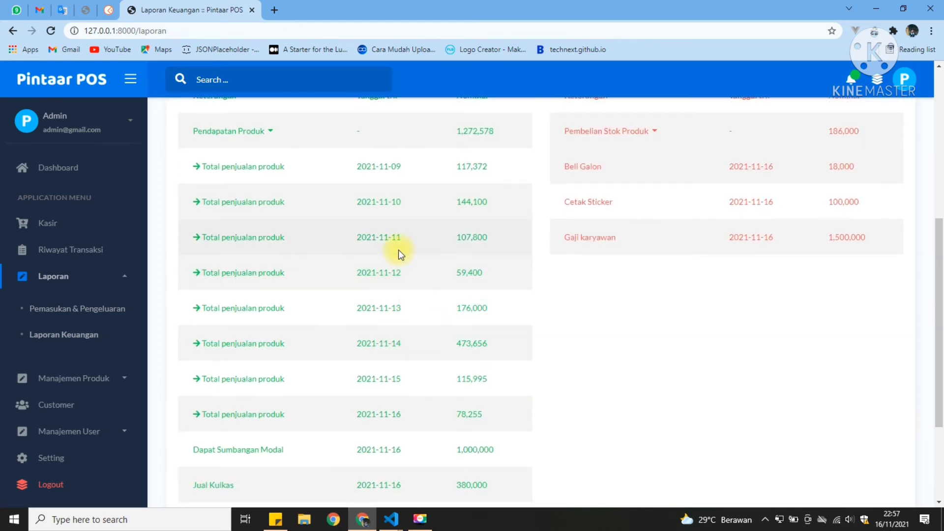
scroll(398, 249, "up", 4)
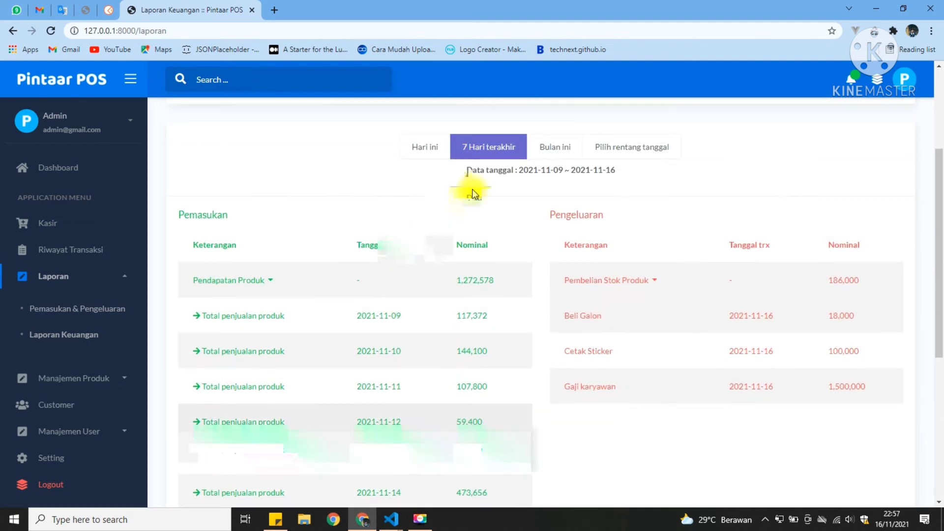
scroll(361, 368, "down", 4)
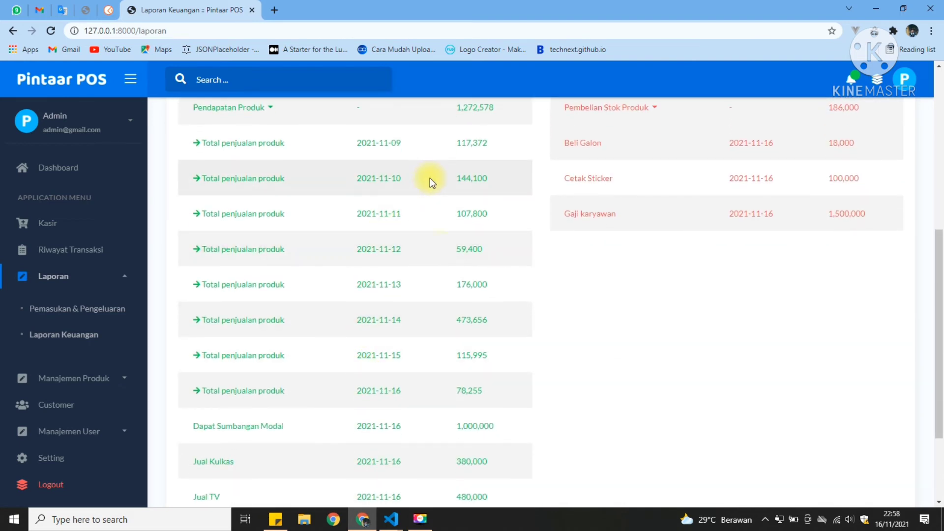
scroll(442, 218, "down", 2)
scroll(442, 296, "down", 1)
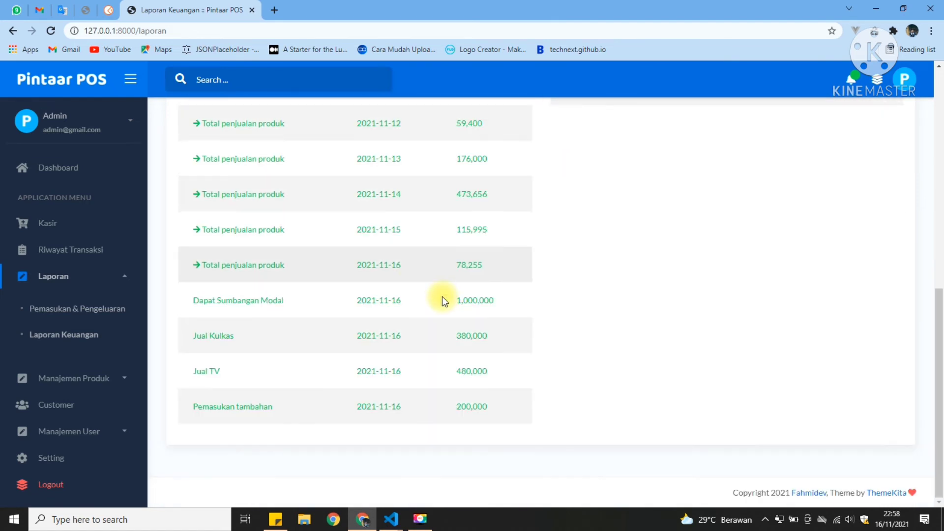
left_click_drag(371, 266, 483, 272)
left_click(491, 273)
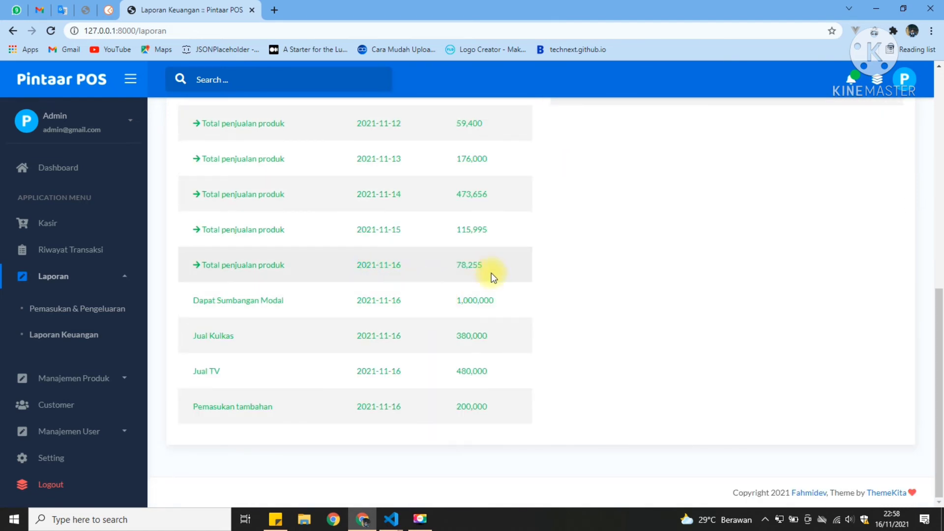
scroll(491, 273, "up", 5)
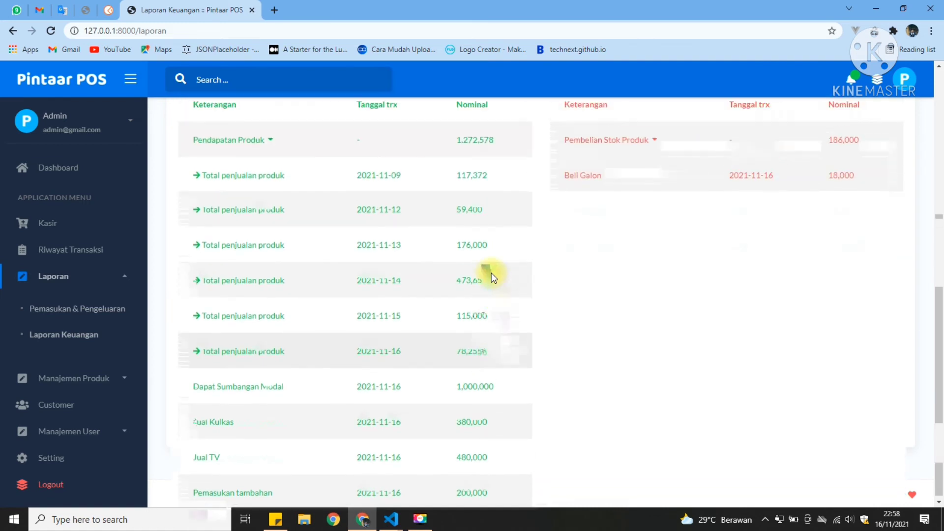
- Collapse Pendapatan Produk and check the Dapat Sumbangan Modal, Jual Kulkas, Jual TV and Pemasukan tambahan income entries
left_click(384, 230)
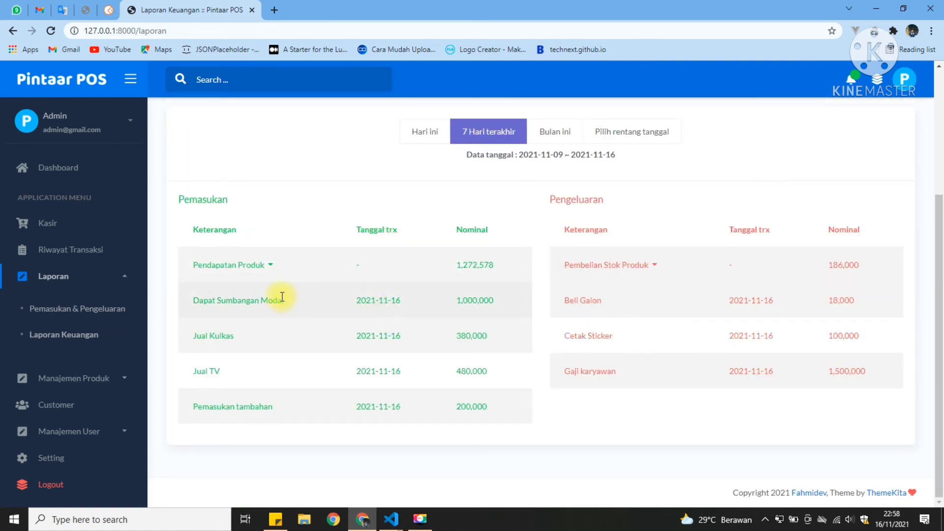
left_click_drag(285, 301, 208, 301)
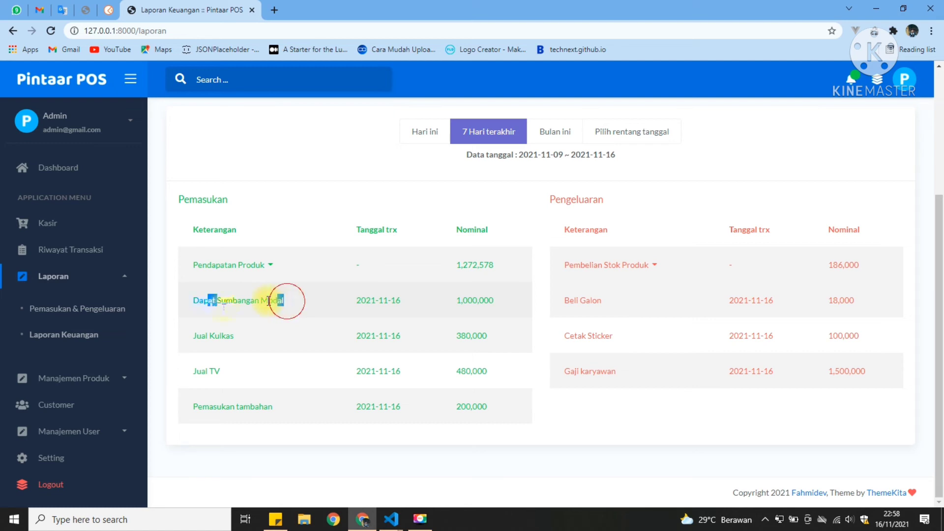
left_click_drag(246, 338, 194, 335)
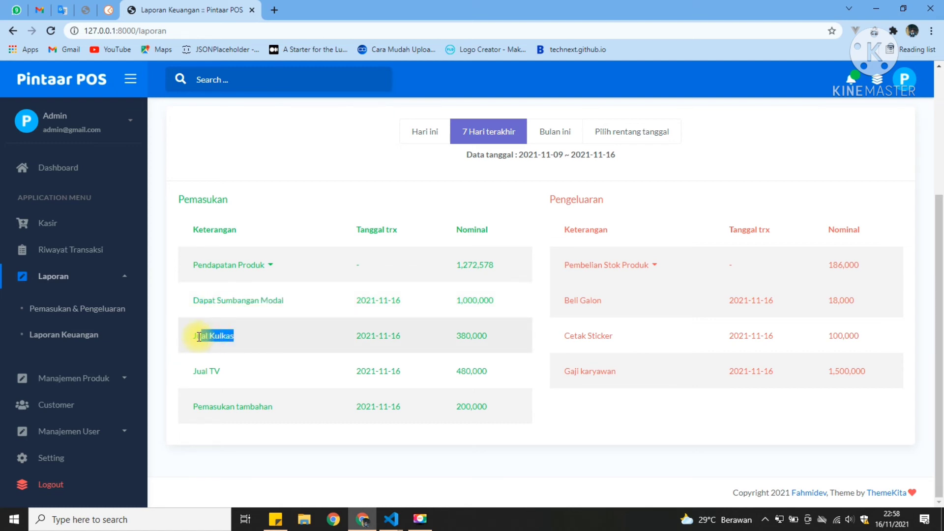
left_click_drag(238, 375, 203, 376)
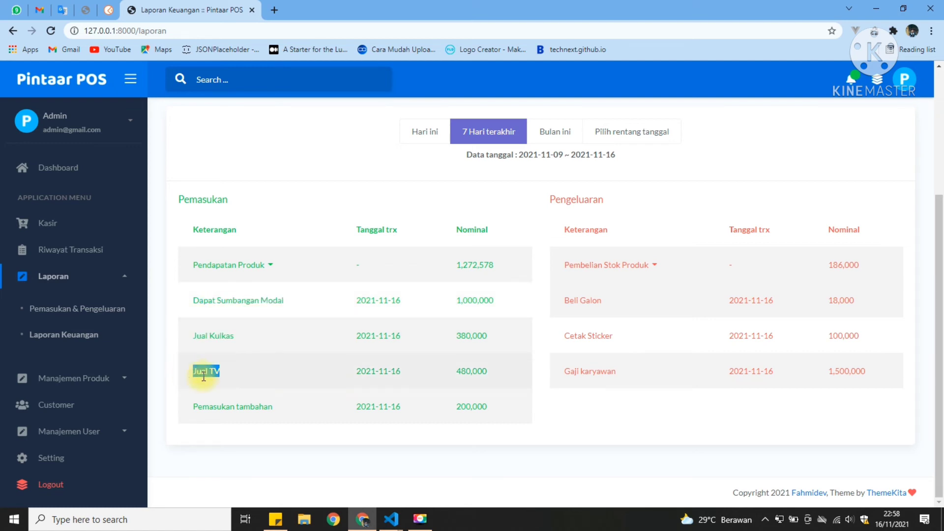
left_click_drag(286, 409, 209, 406)
left_click_drag(459, 411, 491, 411)
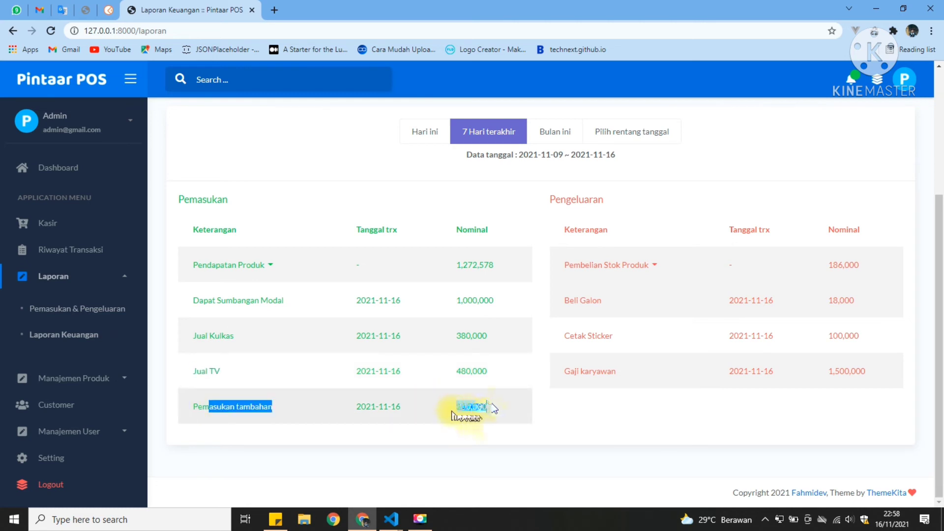
- Check the Pemasukan, Pengeluaran and Keuntungan totals of the 7 Hari terakhir report
left_click(581, 367)
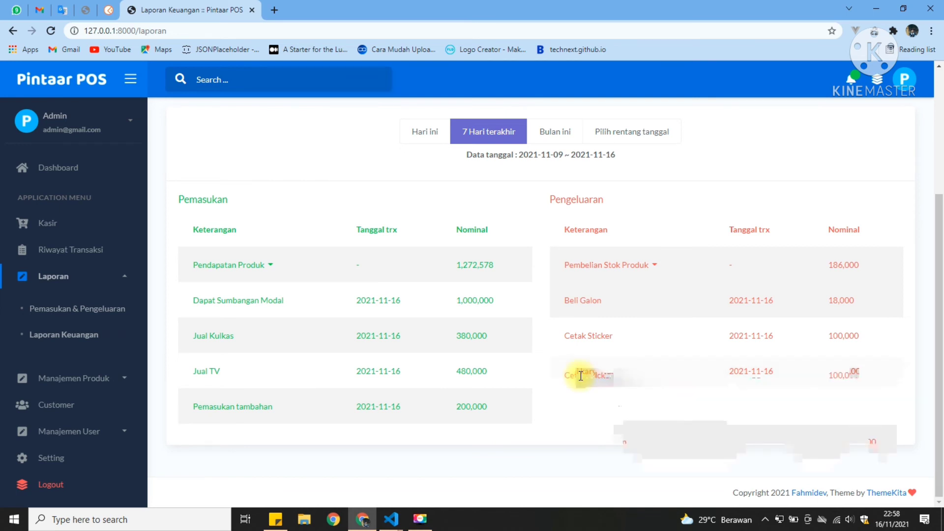
scroll(662, 241, "up", 1)
scroll(662, 238, "up", 3)
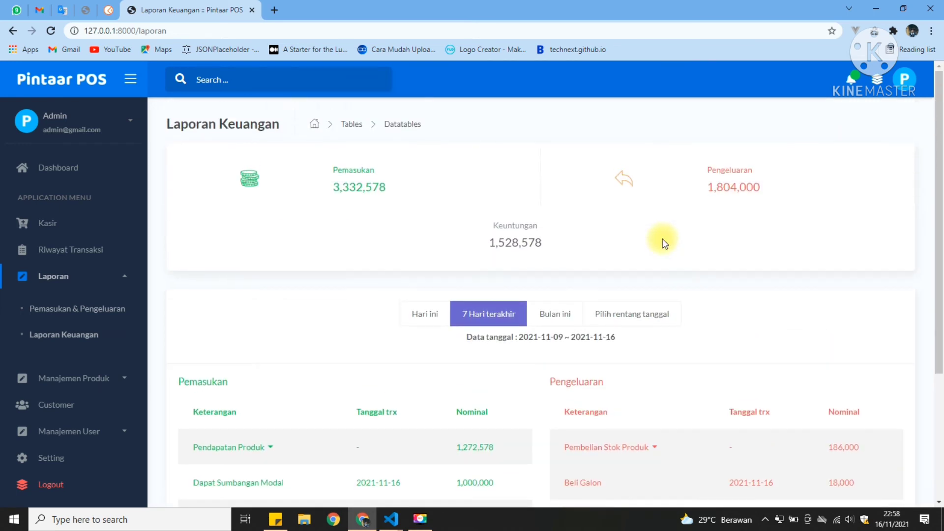
scroll(663, 238, "down", 3)
scroll(662, 238, "down", 1)
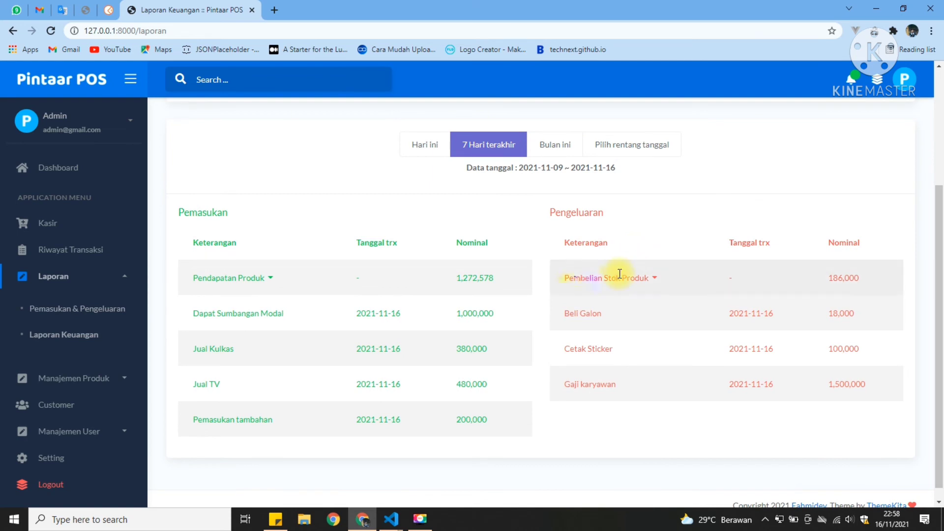
- Expand Pembelian Stok Produk in the Pengeluaran table and check the Total Belanja produk row's description, transaction date and nominal
left_click_drag(620, 274, 685, 276)
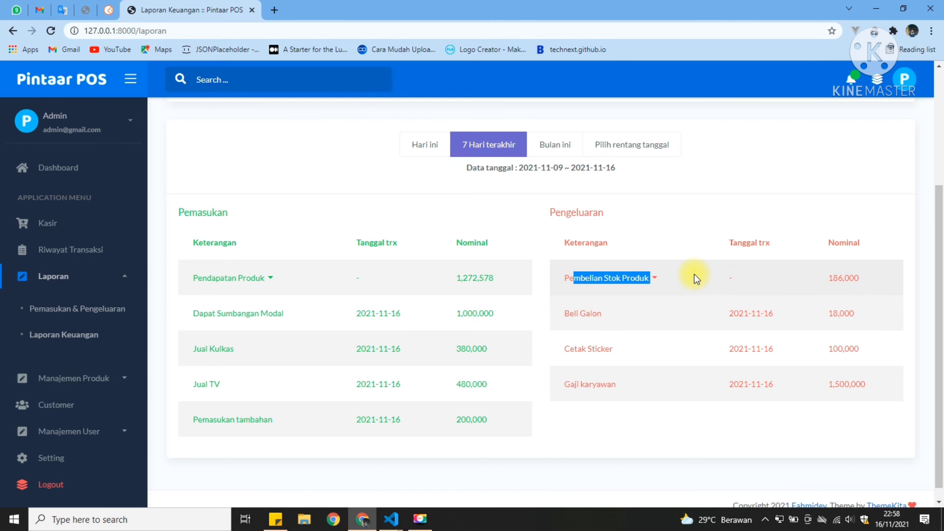
left_click(697, 279)
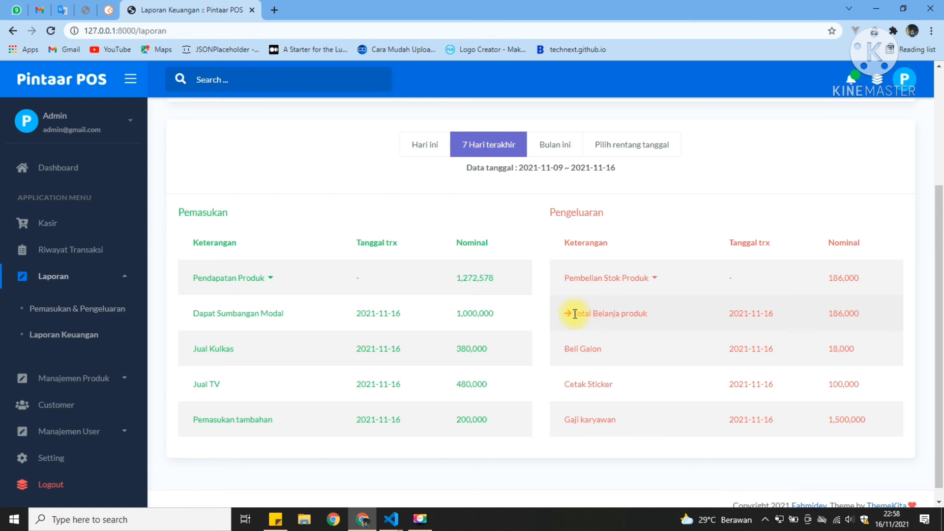
left_click_drag(574, 315, 593, 313)
left_click(593, 313)
left_click_drag(574, 313, 652, 318)
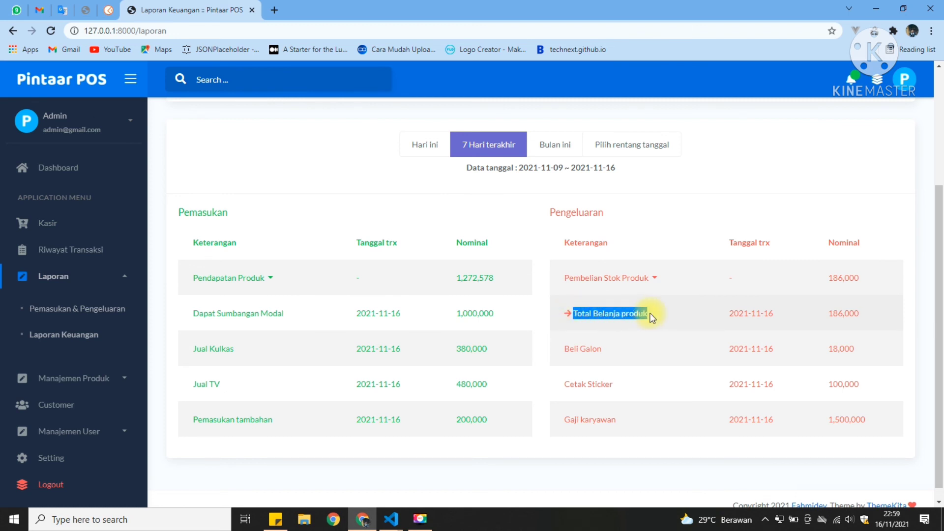
left_click_drag(734, 313, 863, 316)
left_click(866, 320)
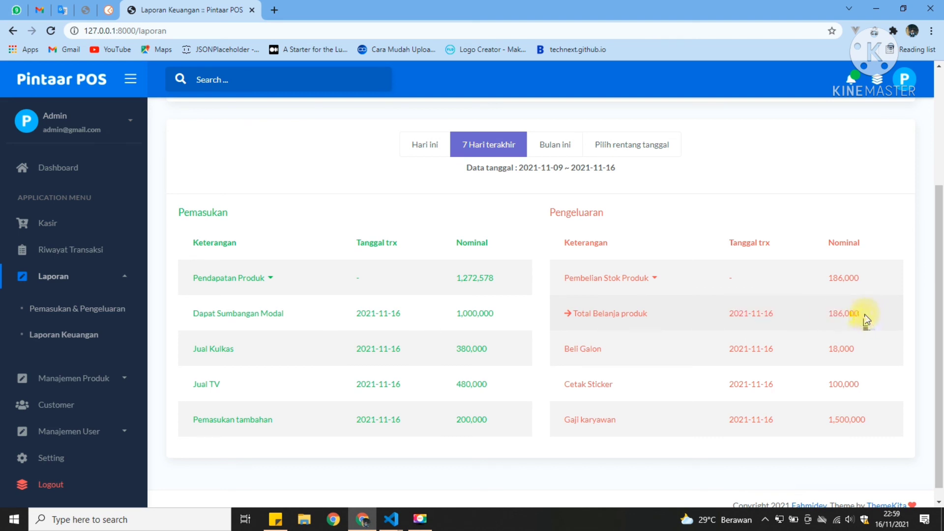
- Collapse Pembelian Stok Produk and check the Beli Galon, Cetak Sticker and Gaji karyawan expense entries against the Pengeluaran total
left_click(721, 282)
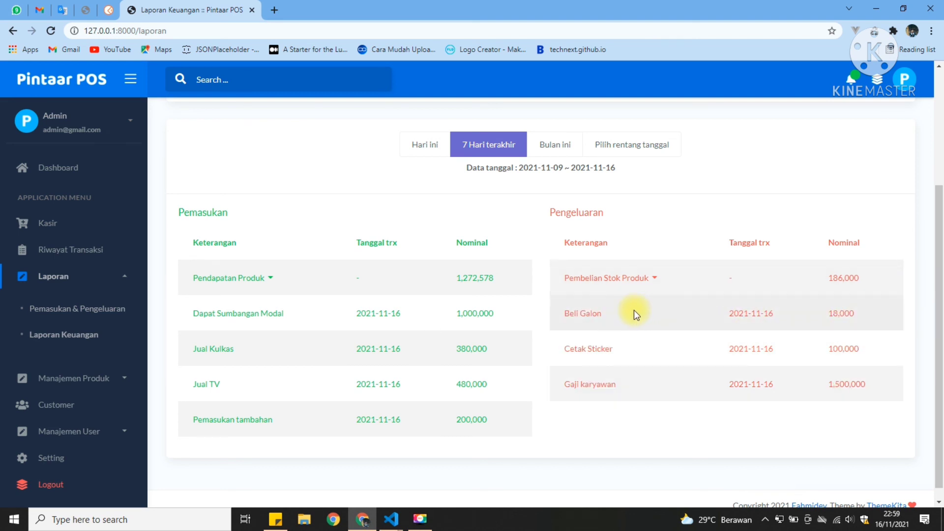
left_click_drag(622, 313, 571, 313)
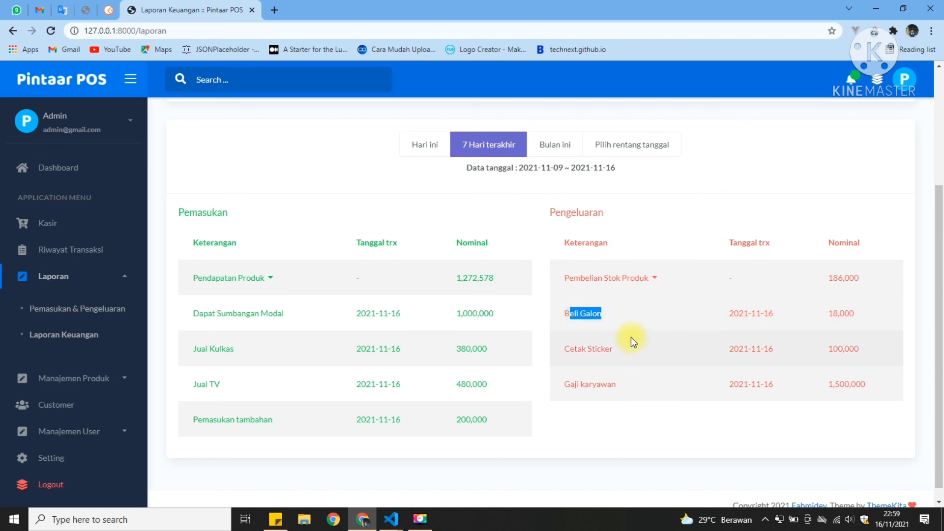
left_click_drag(630, 350, 577, 384)
left_click(752, 385)
left_click_drag(829, 385, 839, 384)
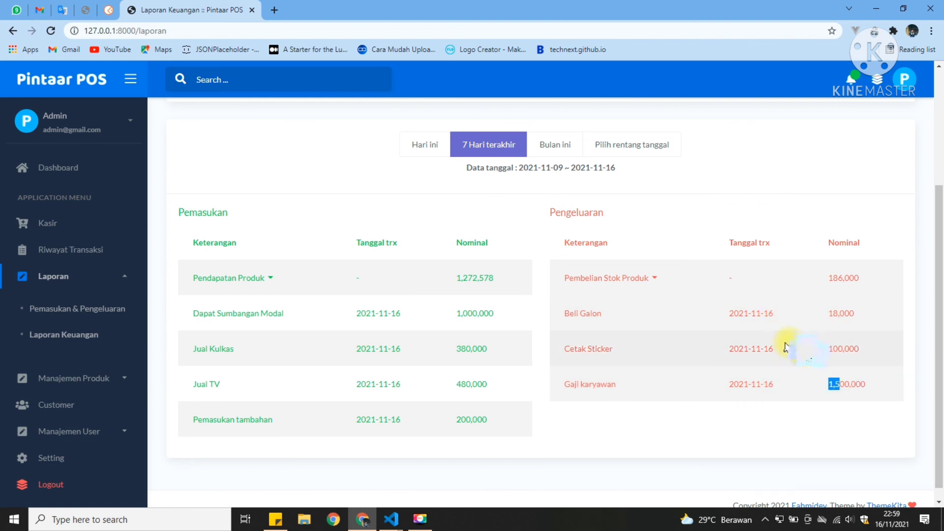
scroll(786, 344, "up", 3)
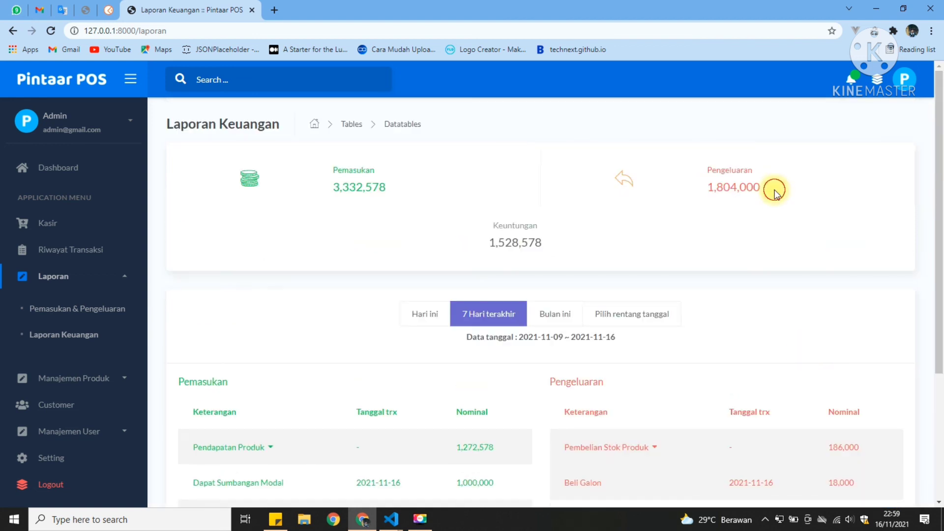
- Switch the report to Bulan ini, check the detail row under Pembelian Stok Produk, collapse it and review the month's totals
scroll(772, 193, "down", 2)
scroll(775, 193, "down", 1)
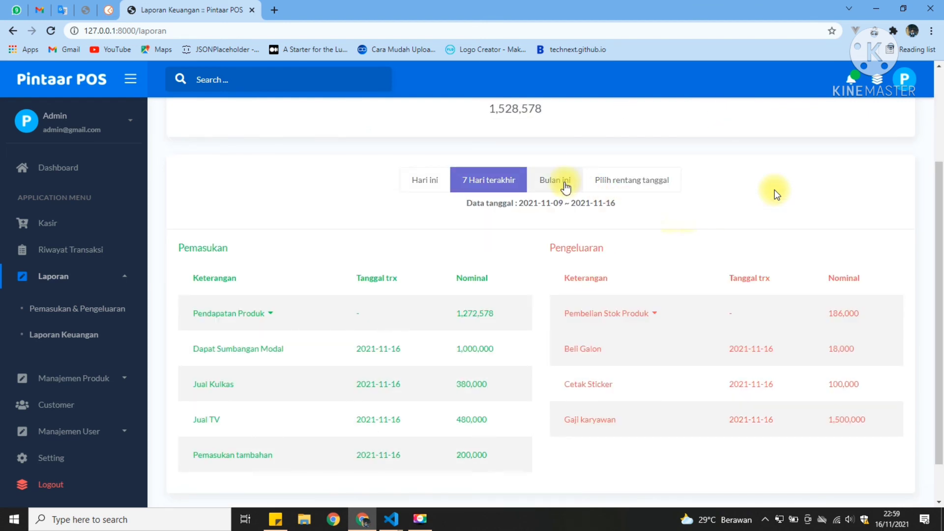
left_click(555, 180)
scroll(680, 260, "down", 3)
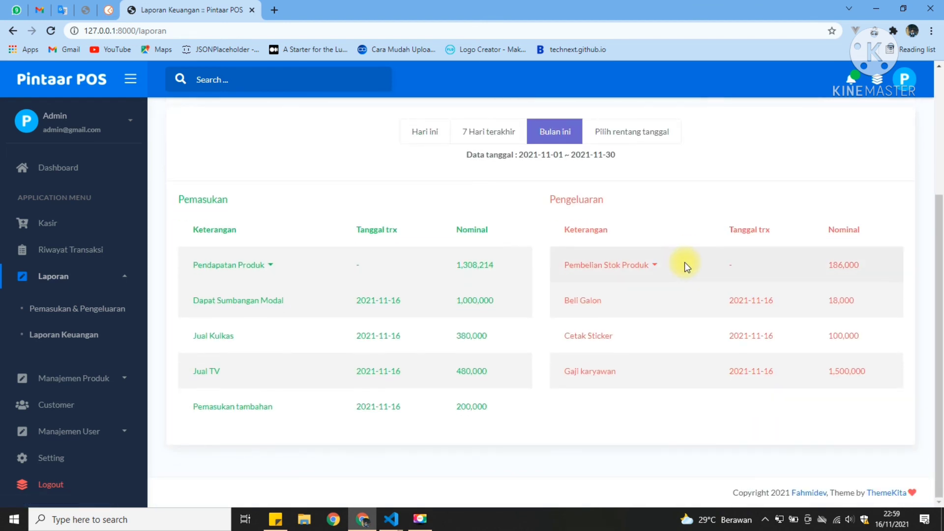
left_click(685, 261)
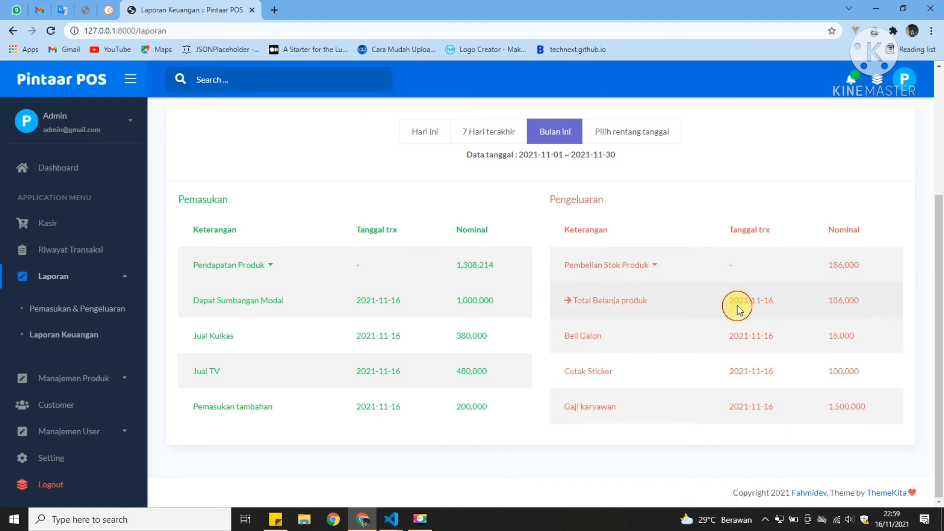
left_click(669, 264)
scroll(444, 288, "up", 3)
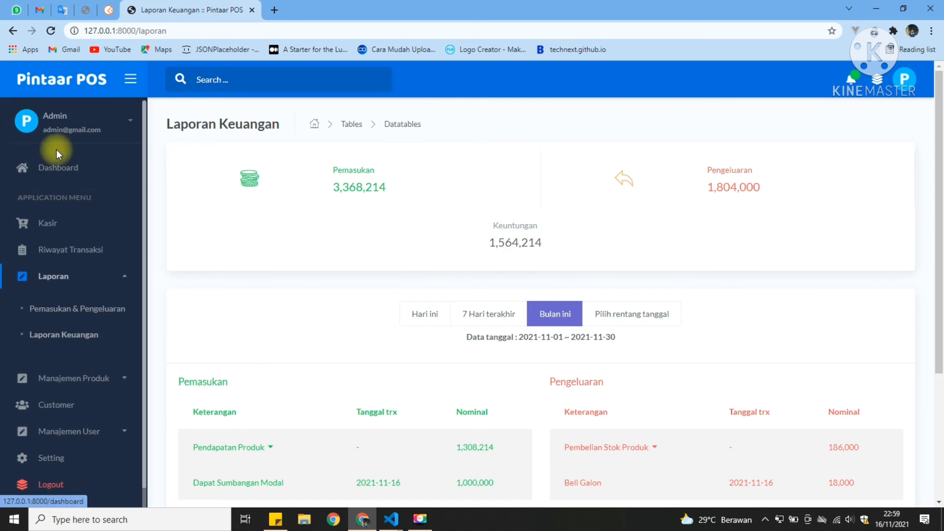
- Leave the financial report and go to the Dashboard page
left_click(61, 170)
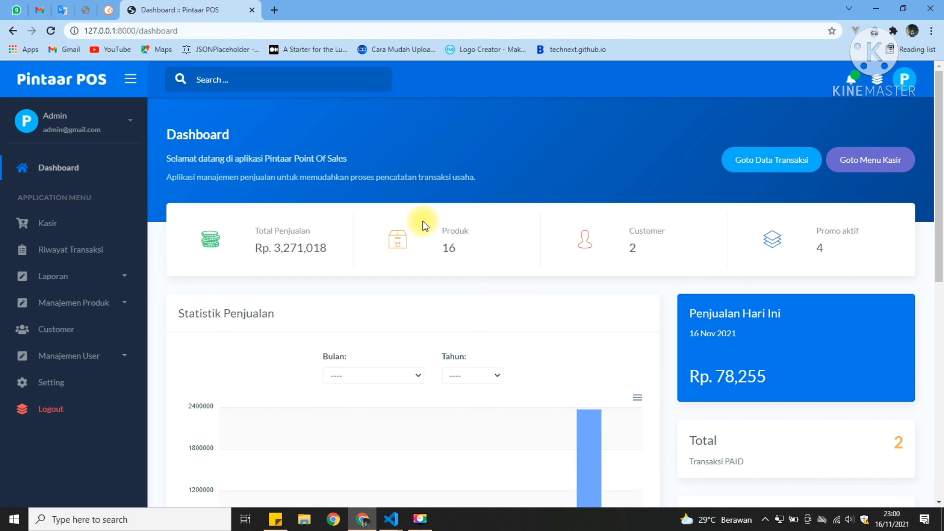
left_click(529, 308)
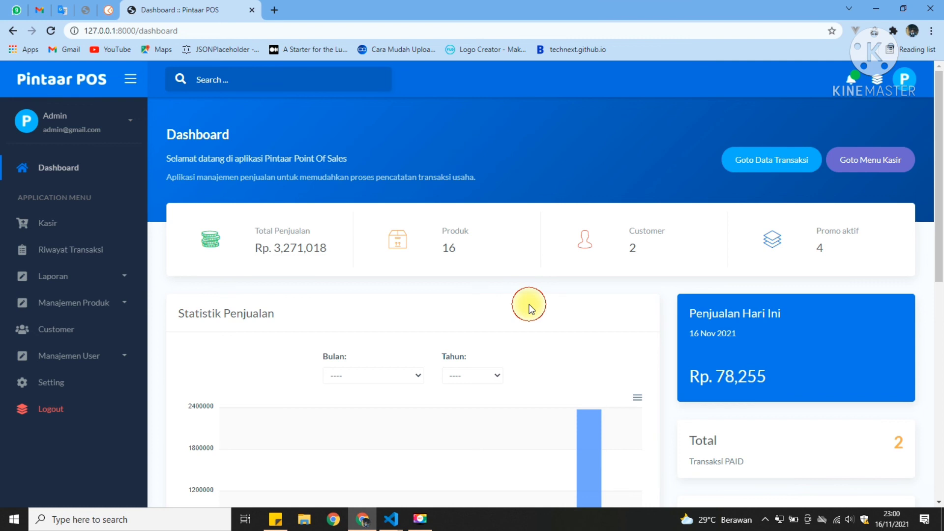